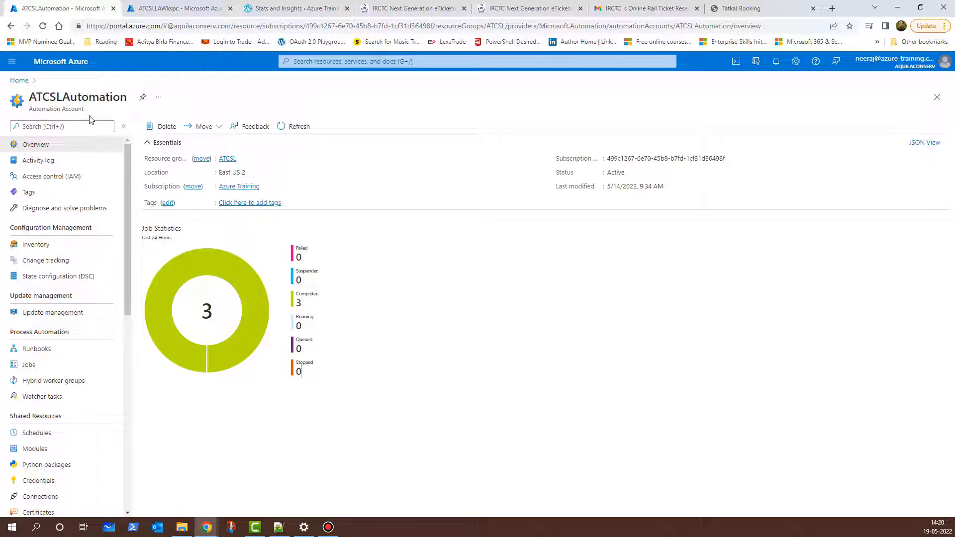
# View the automation account's Update management and State configuration (DSC) pages
pyautogui.click(79, 316)
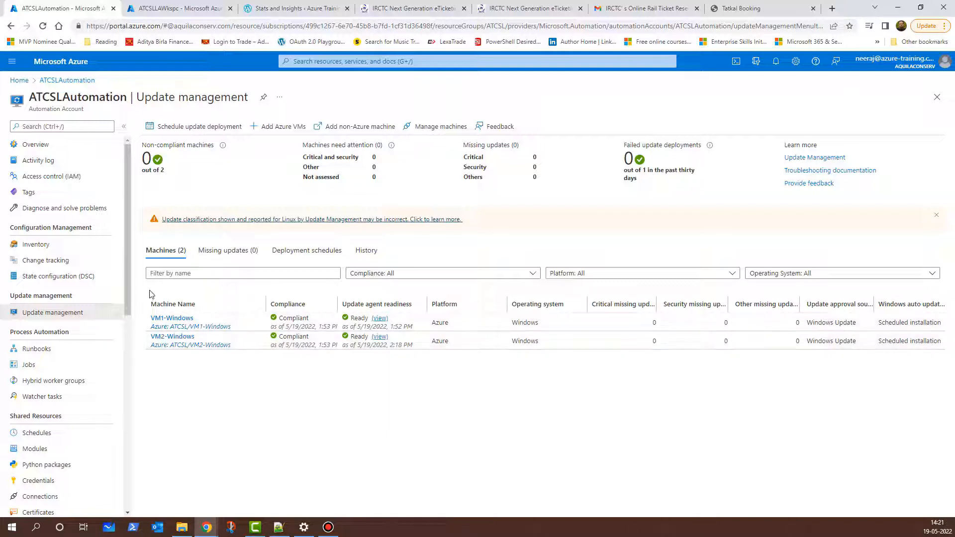
pyautogui.click(58, 276)
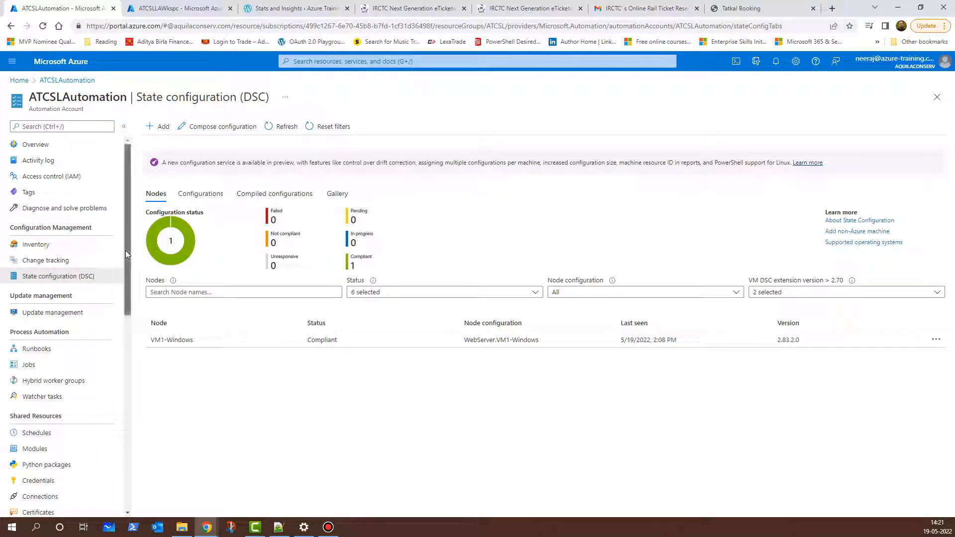
pyautogui.moveTo(125, 250); pyautogui.dragTo(135, 441)
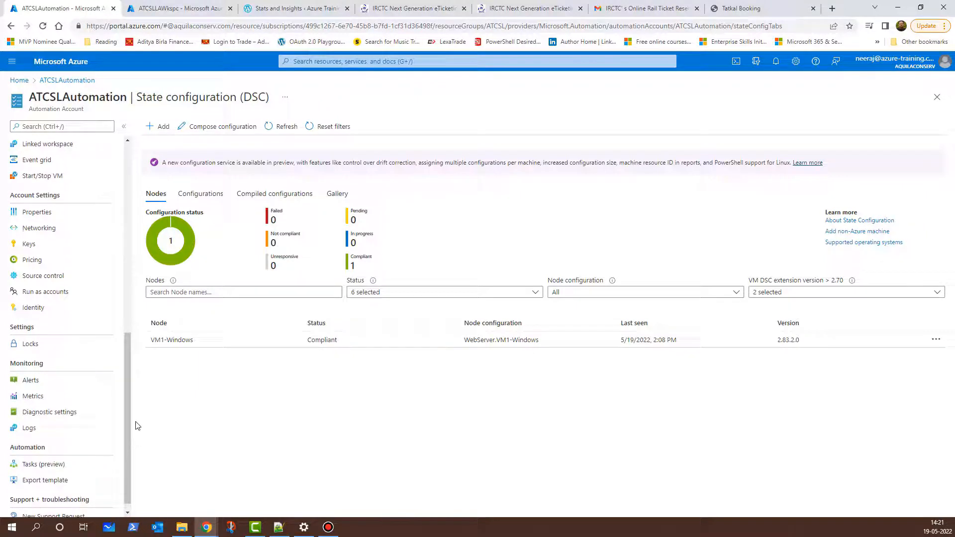
# From the automation account's Alerts page, begin a new alert rule scoped to ATCSLAutomation
pyautogui.click(72, 382)
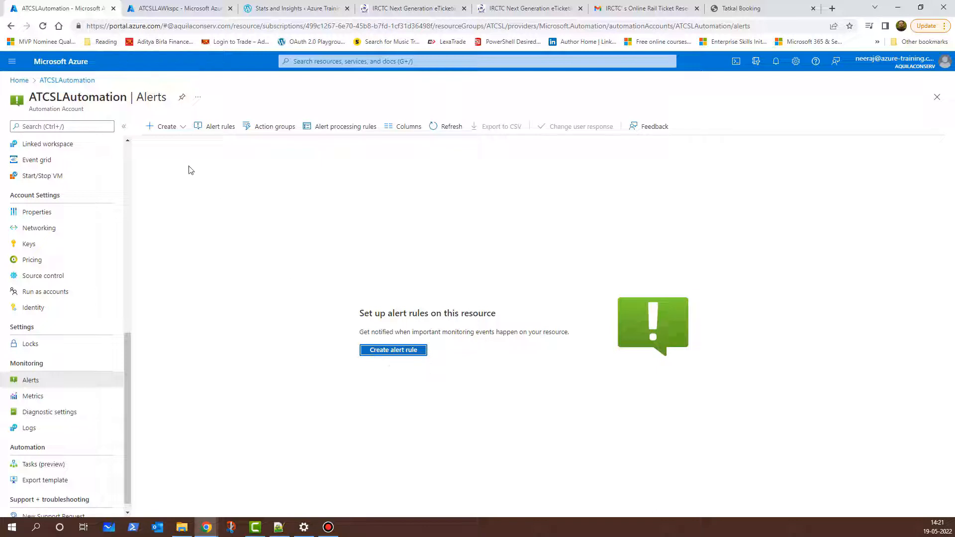
pyautogui.click(185, 131)
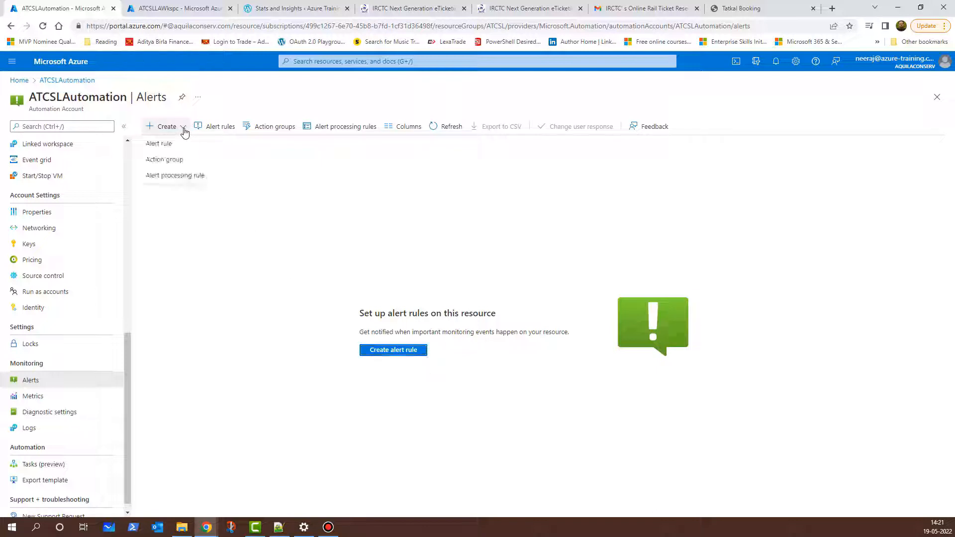
pyautogui.click(159, 143)
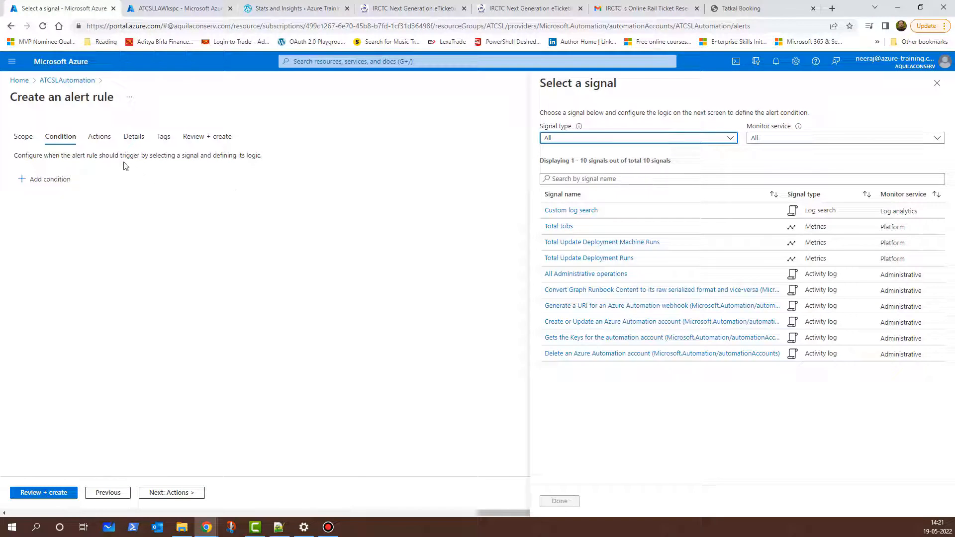
# Review the Scope, then on Condition filter signals by Log, Activity Log and finally Metrics
pyautogui.click(23, 137)
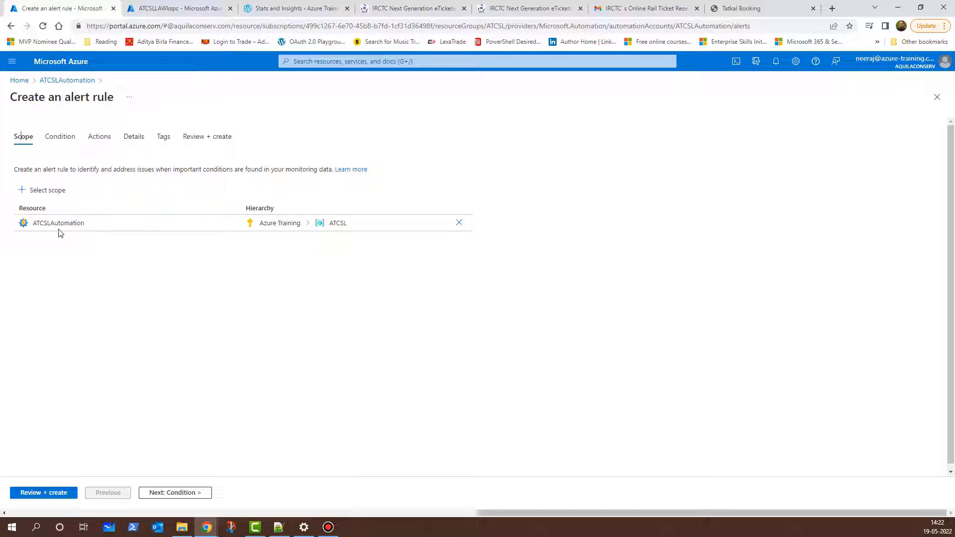
pyautogui.click(61, 136)
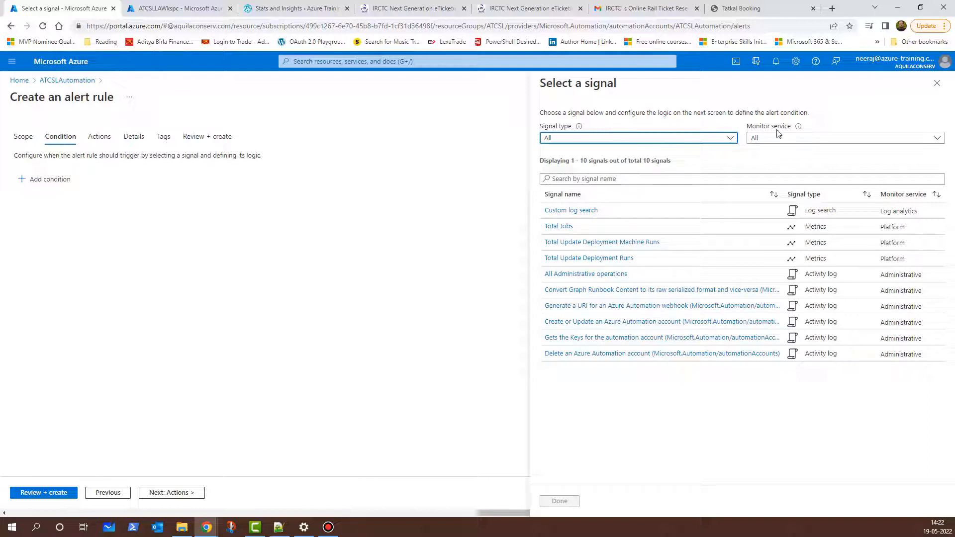
pyautogui.click(731, 142)
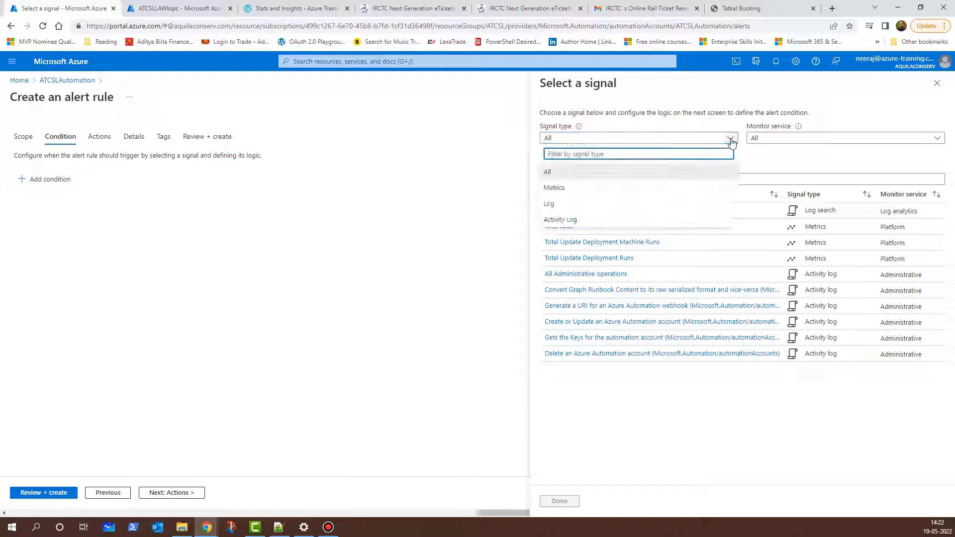
pyautogui.click(640, 203)
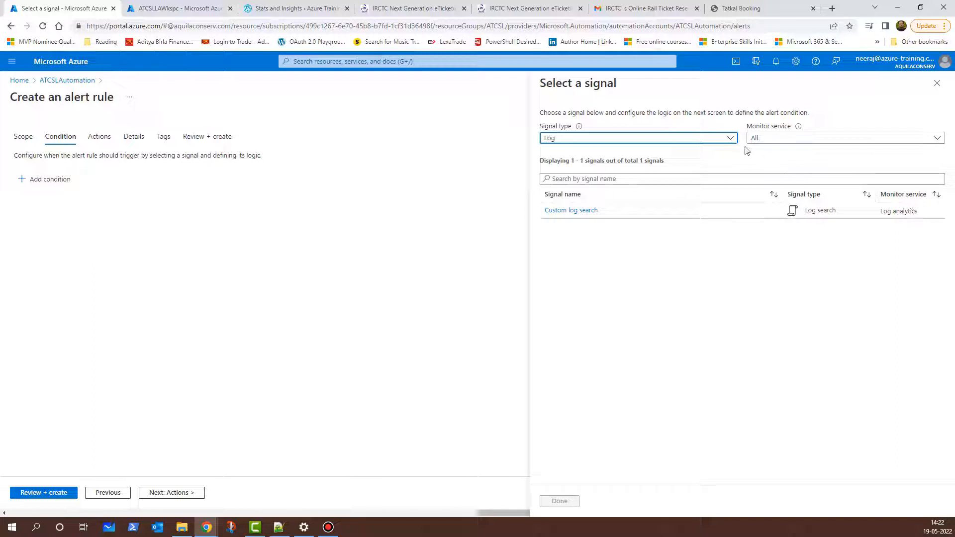
pyautogui.click(731, 138)
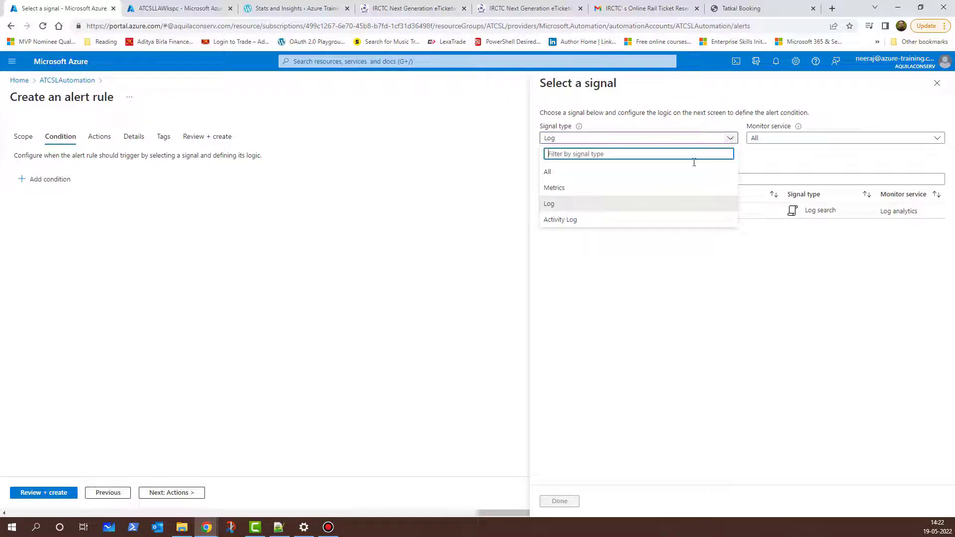
pyautogui.click(633, 220)
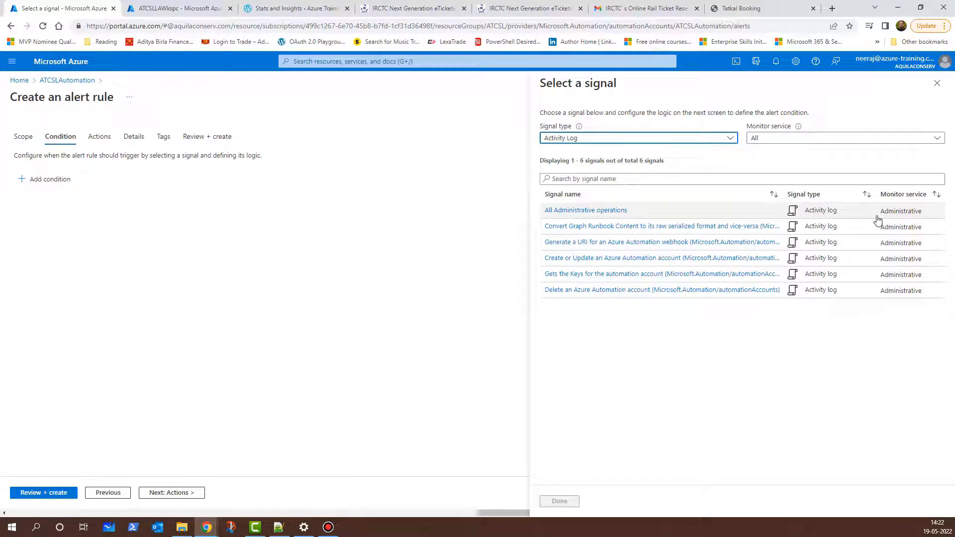
pyautogui.click(731, 140)
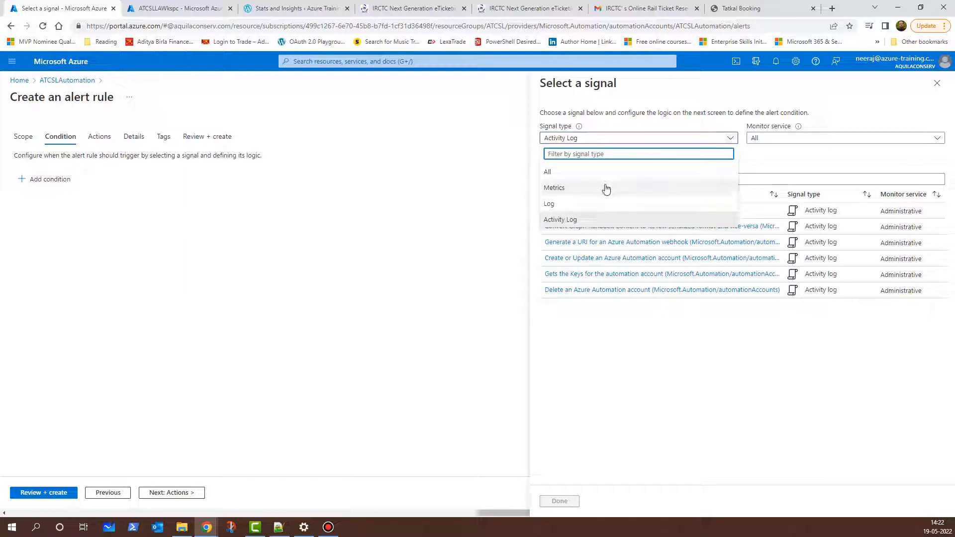
pyautogui.click(606, 189)
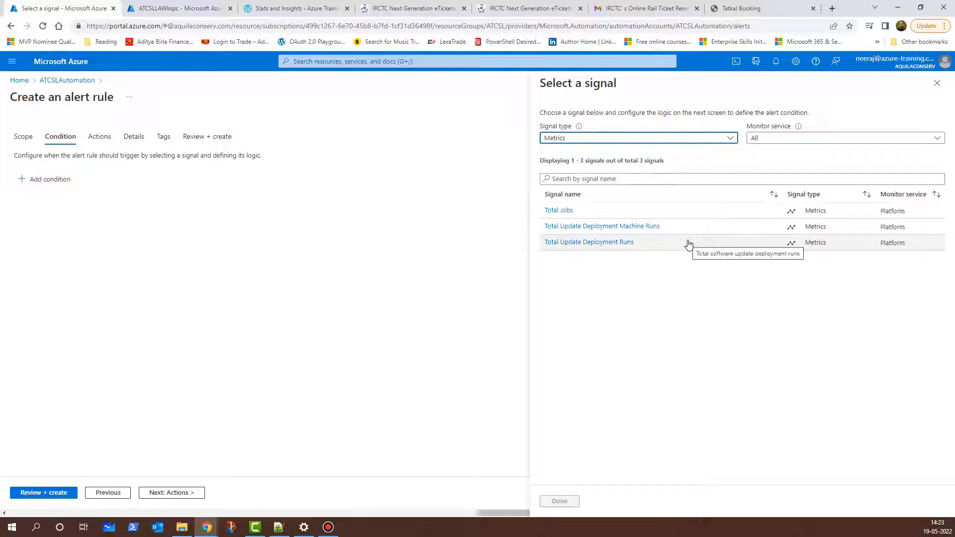
# Choose the Total Jobs signal and split it by the Status dimension with only Completed counted
pyautogui.click(576, 213)
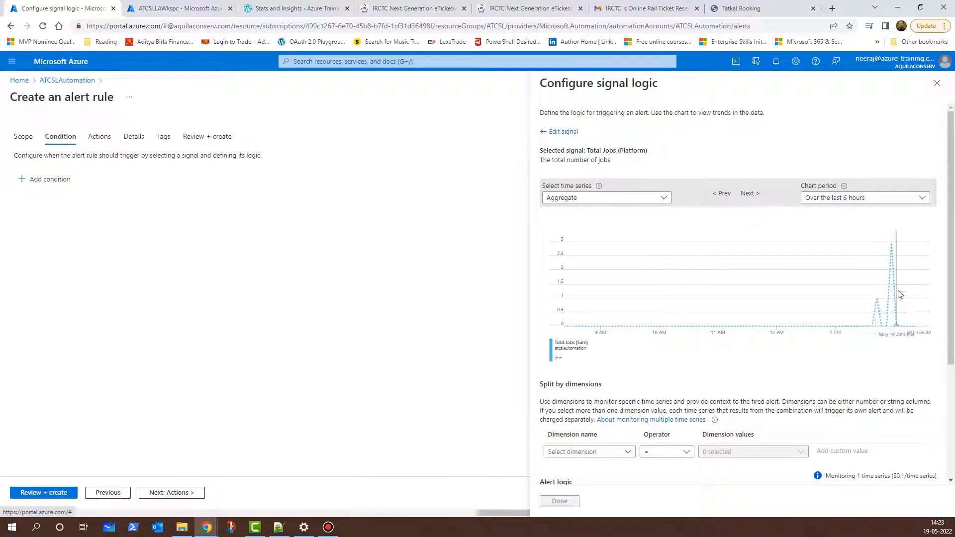
pyautogui.scroll(-3, 855, 347)
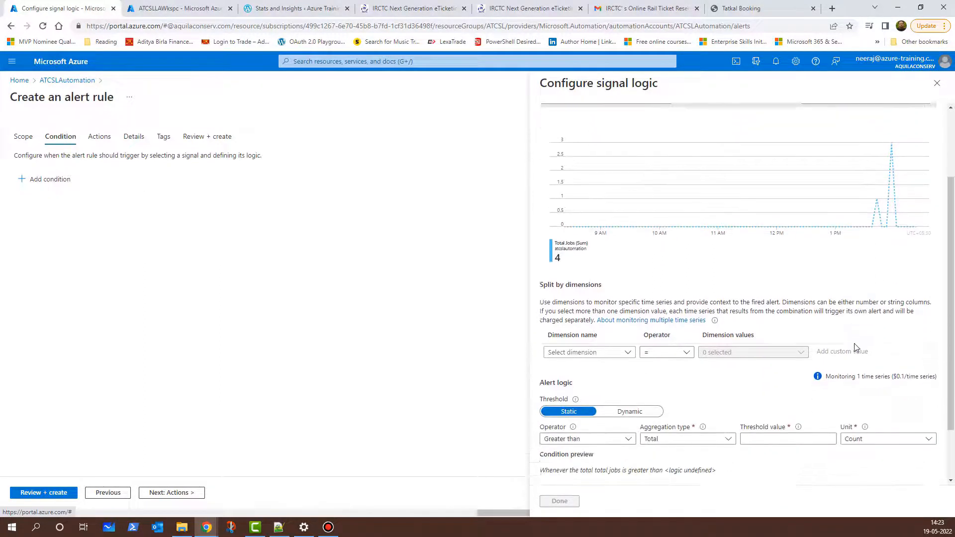
pyautogui.scroll(-3, 855, 347)
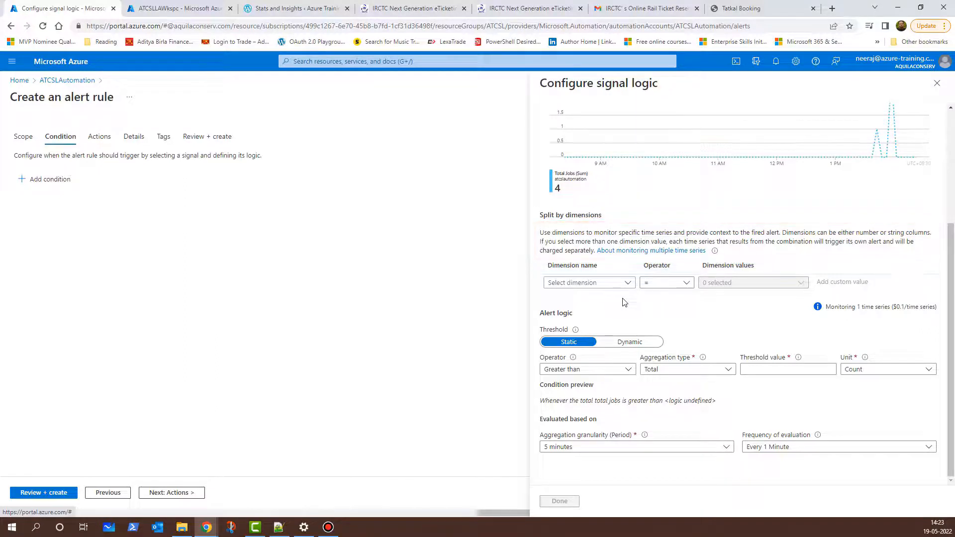
pyautogui.click(629, 283)
pyautogui.click(593, 313)
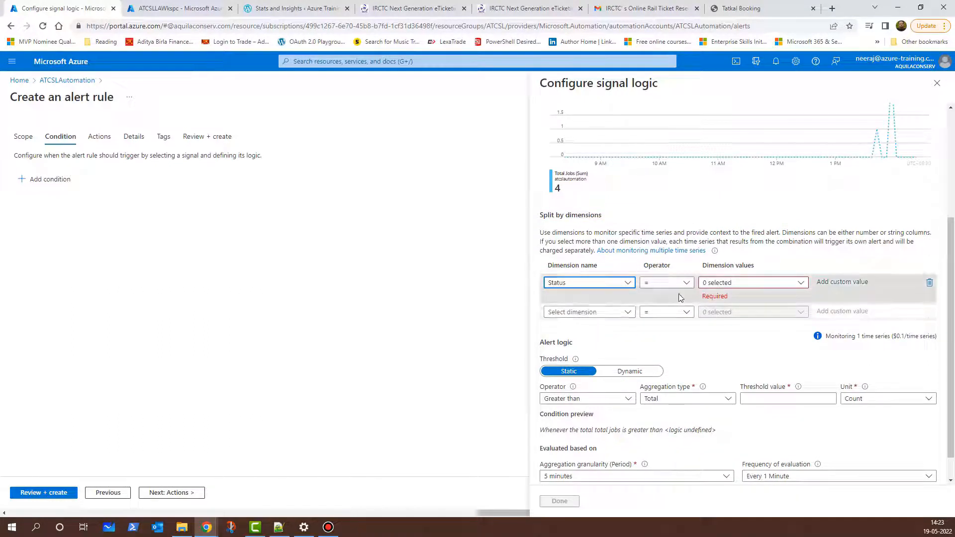
pyautogui.click(802, 282)
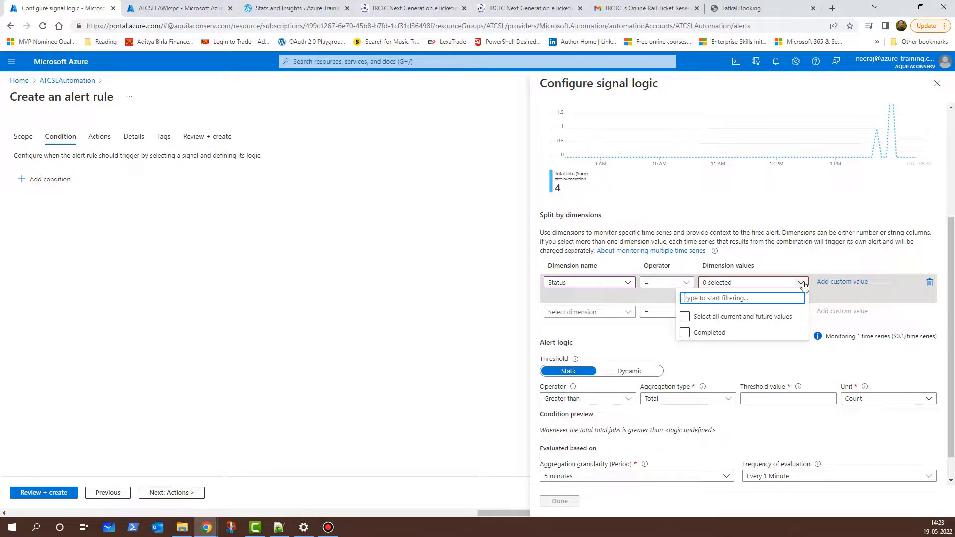
pyautogui.click(717, 334)
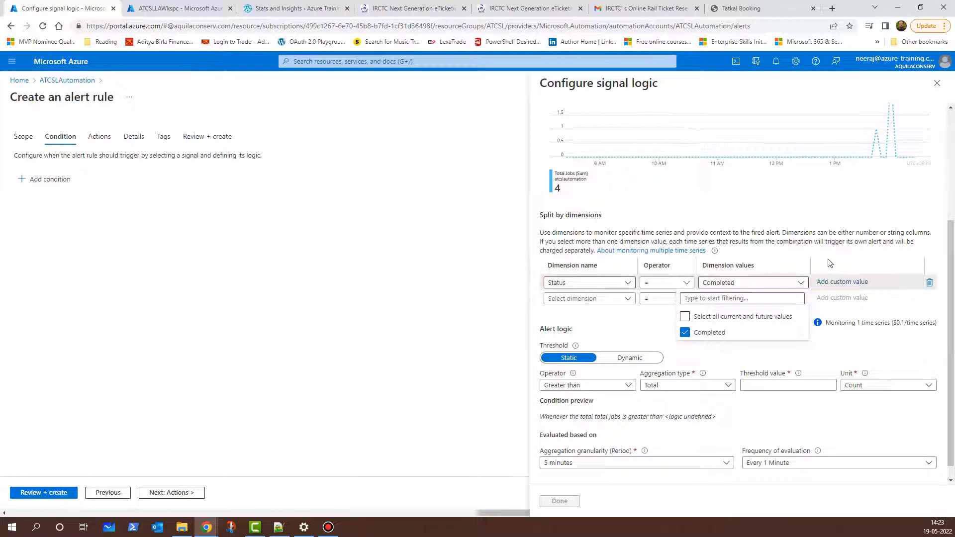
pyautogui.click(641, 331)
pyautogui.scroll(-1, 642, 330)
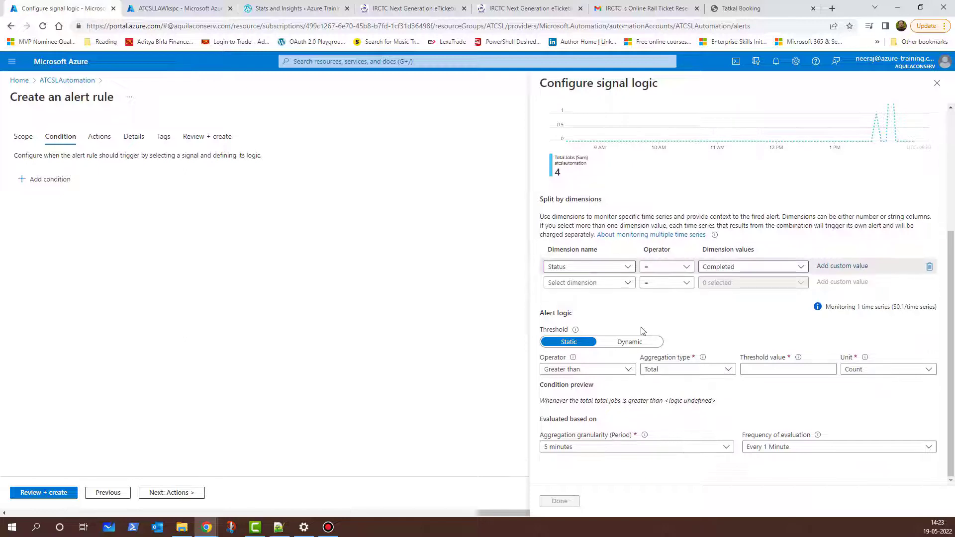
pyautogui.click(576, 322)
# Set the condition to Count less than or equal to 3 and apply it to the rule
pyautogui.click(627, 370)
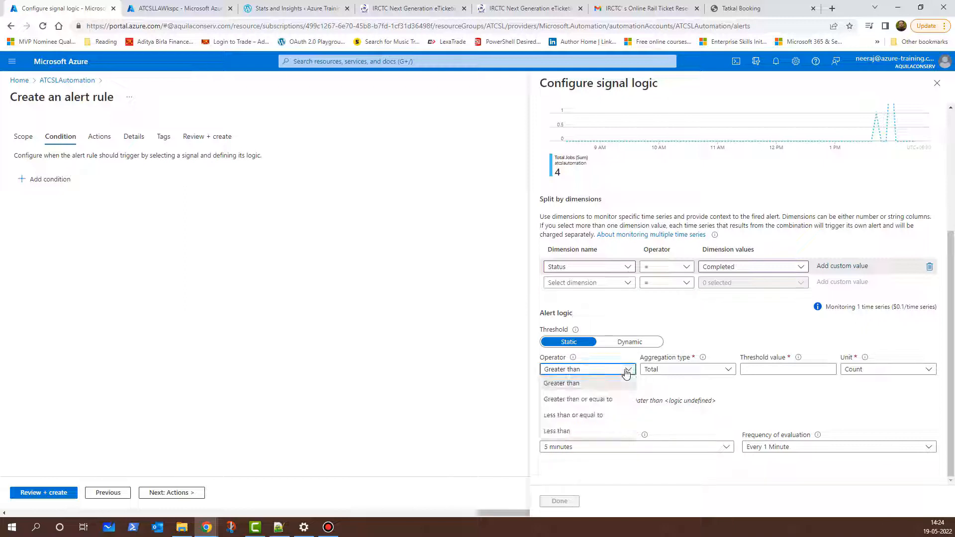
pyautogui.click(573, 415)
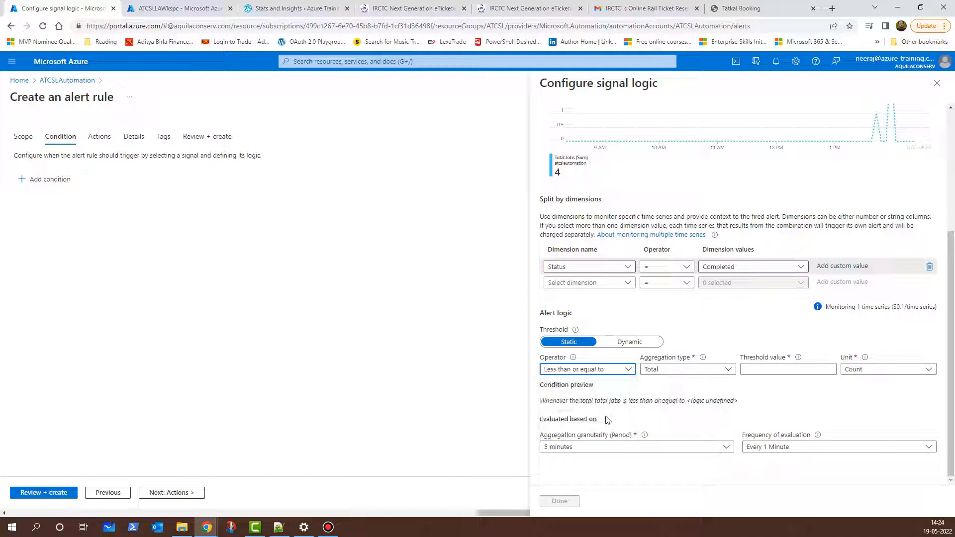
pyautogui.click(691, 371)
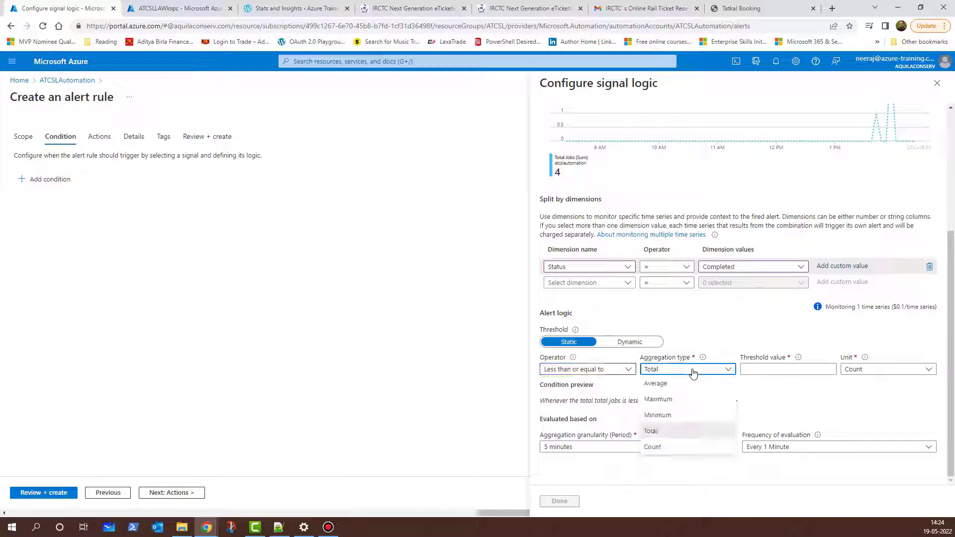
pyautogui.click(678, 447)
pyautogui.click(770, 369)
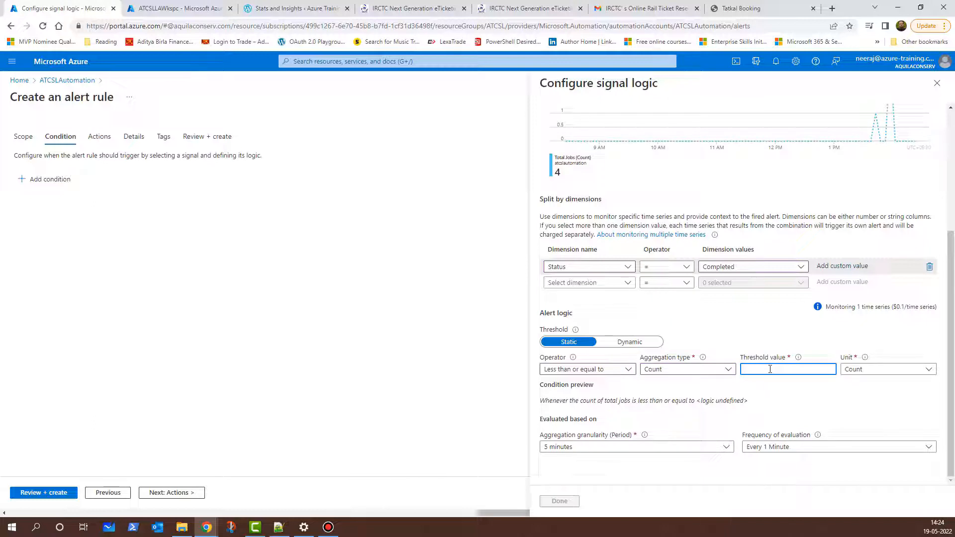
pyautogui.write('3')
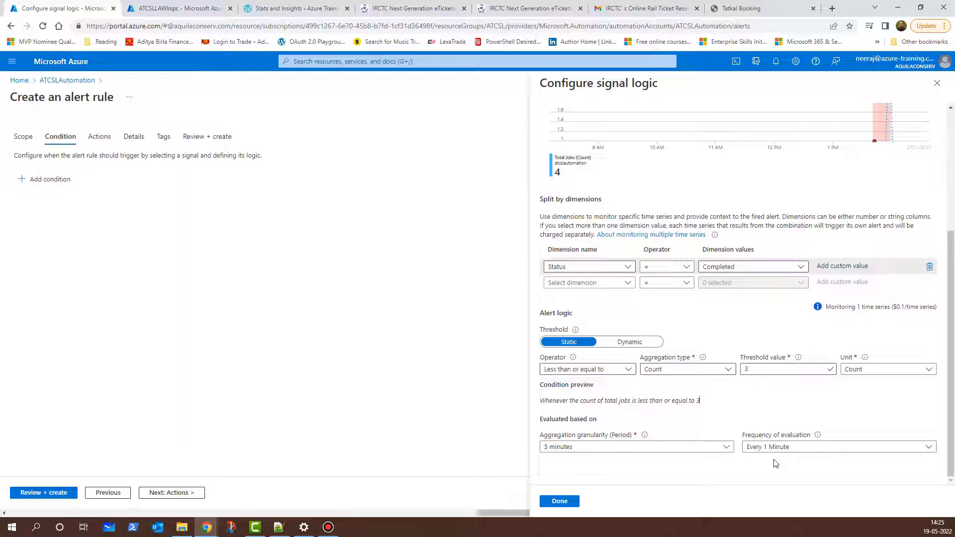
pyautogui.click(560, 501)
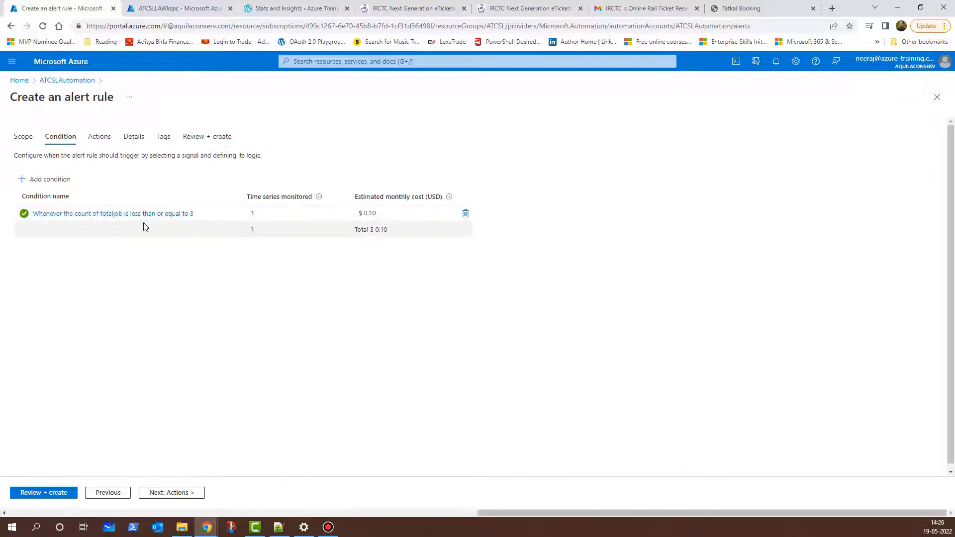
# Move to Actions, find no existing action groups, and begin a new action group in ATCSL
pyautogui.click(173, 492)
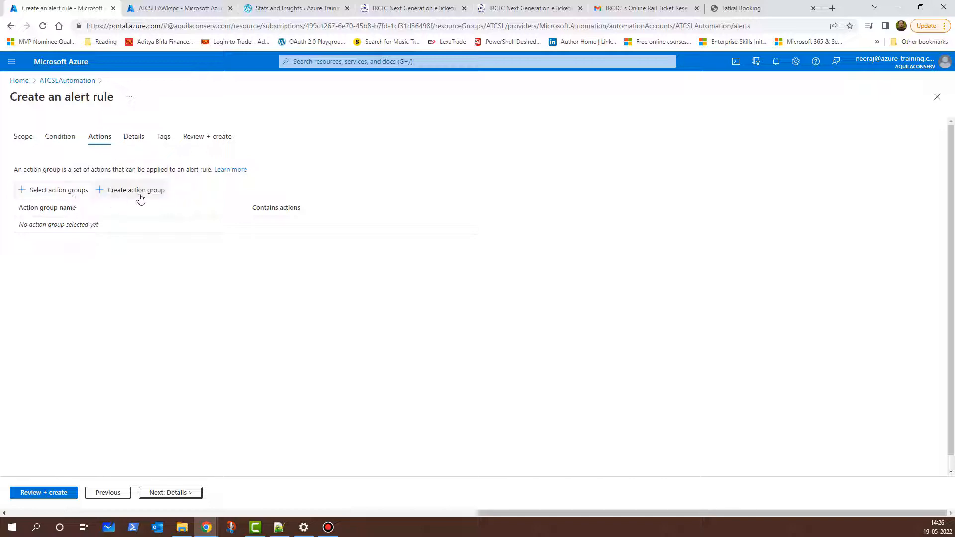
pyautogui.click(72, 192)
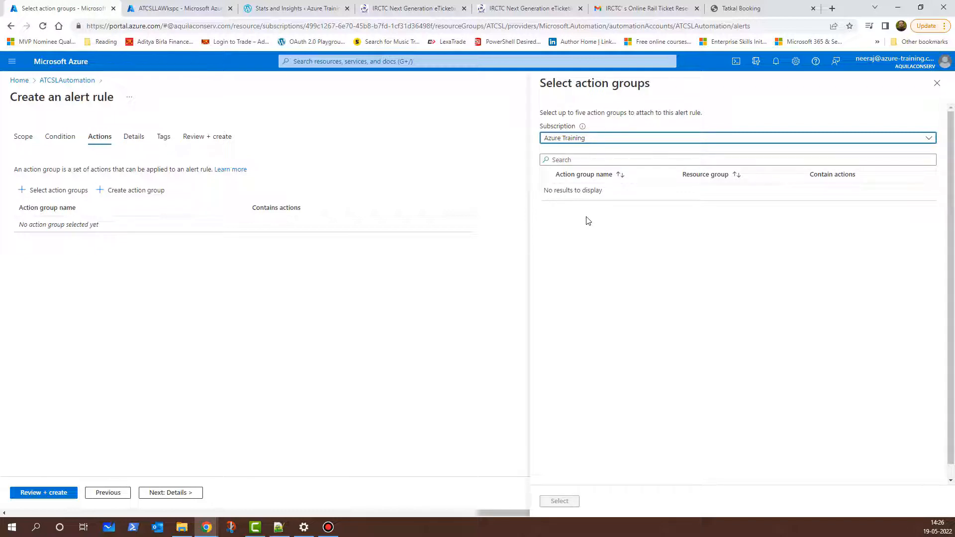
pyautogui.click(937, 83)
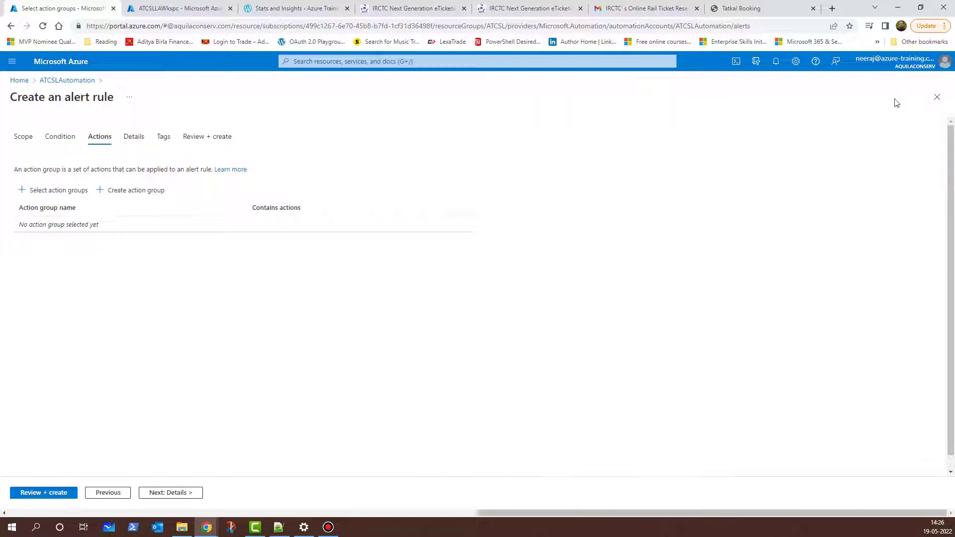
pyautogui.click(136, 190)
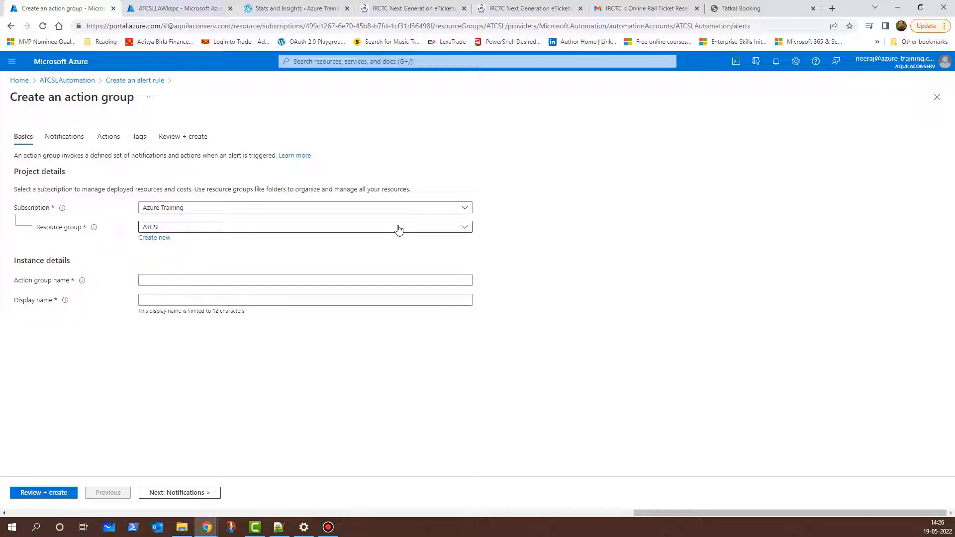
# Name the action group TotalJobs and continue to its notification settings
pyautogui.click(292, 281)
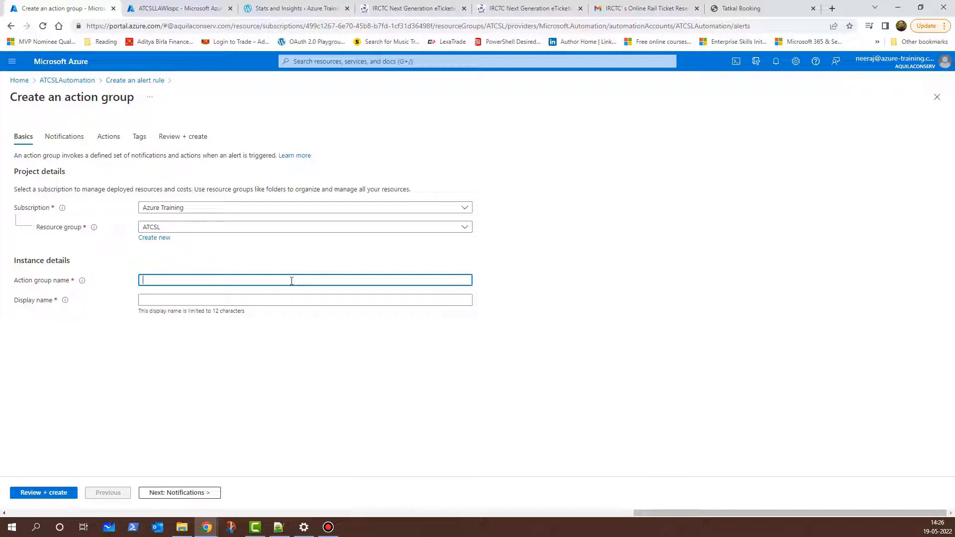
pyautogui.write('TotalJobs')
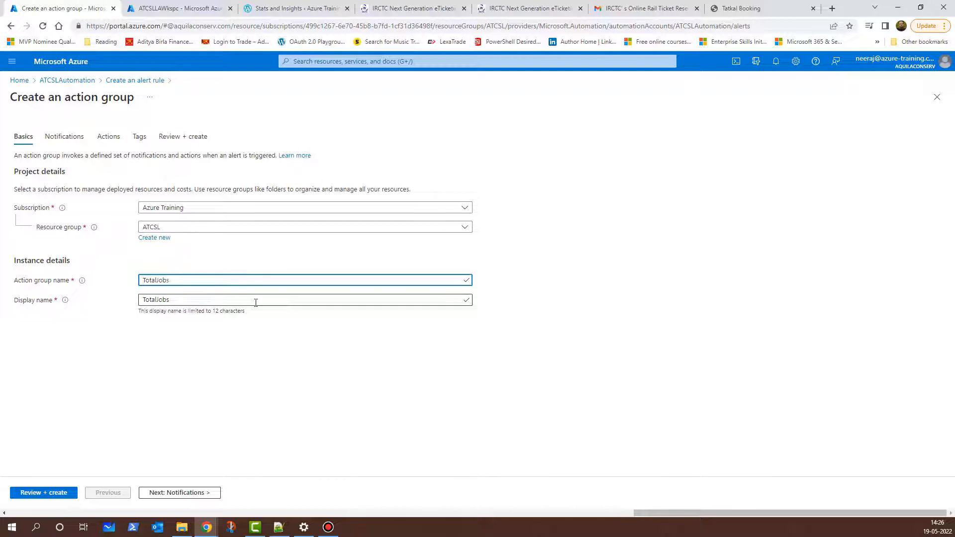
pyautogui.click(214, 496)
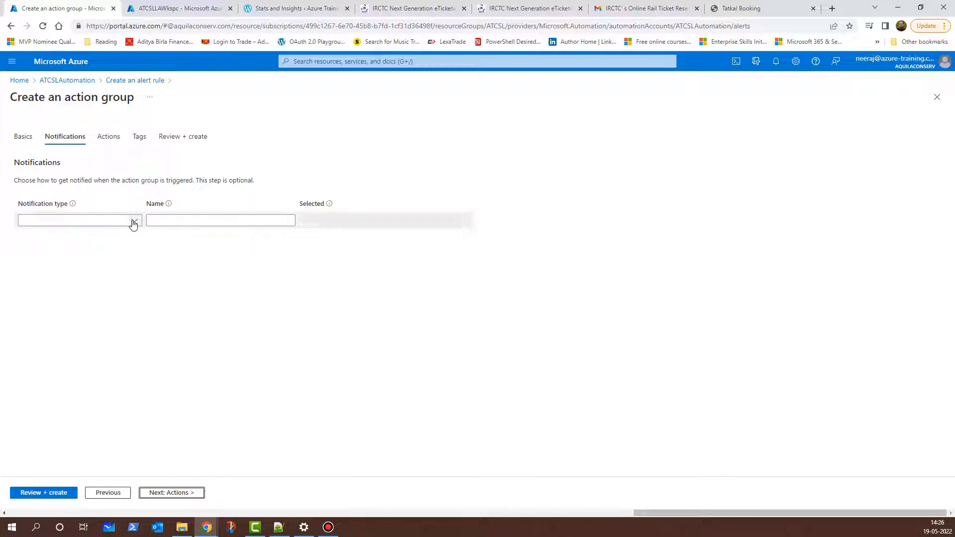
# Add an Email/SMS/Push/Voice notification named NotificationJobs with email turned on
pyautogui.click(133, 223)
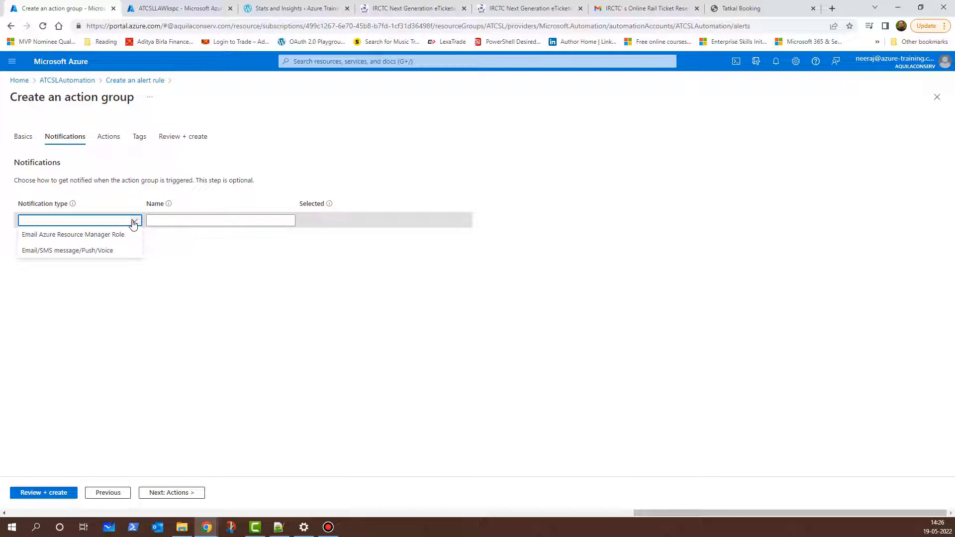
pyautogui.click(134, 252)
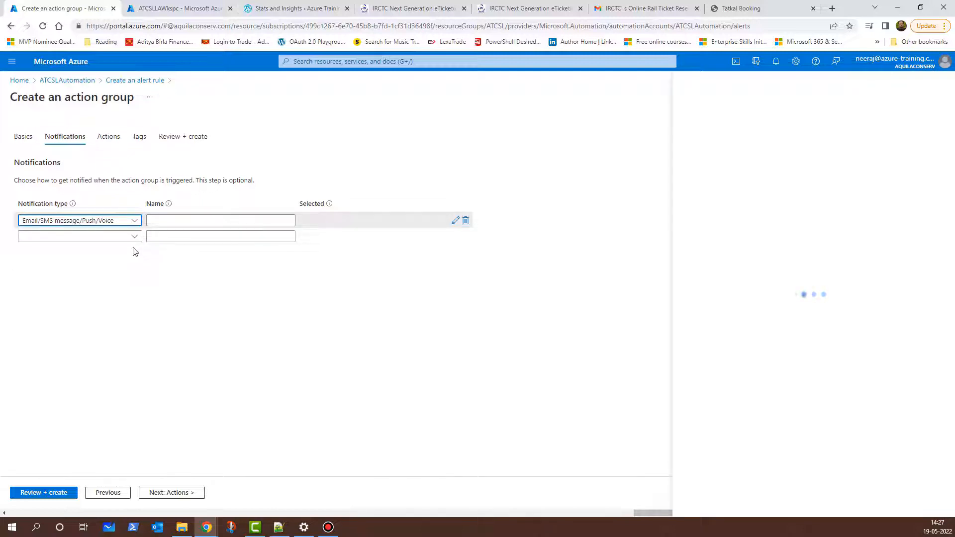
pyautogui.click(179, 221)
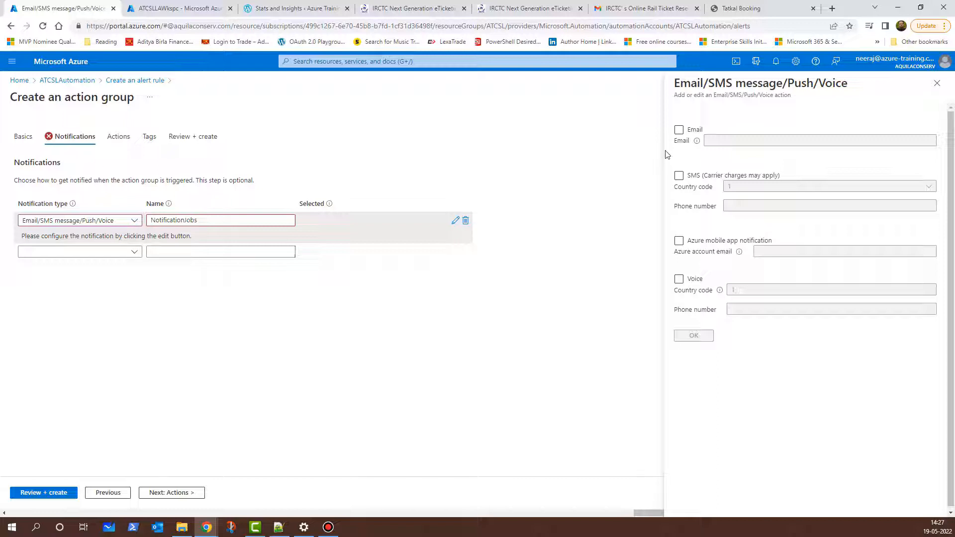
pyautogui.click(679, 131)
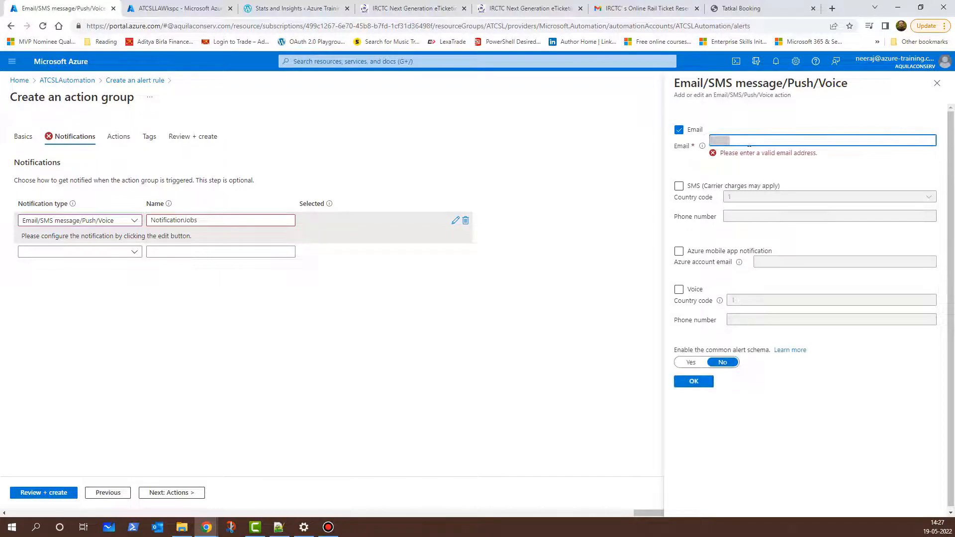
pyautogui.write('[masked email]')
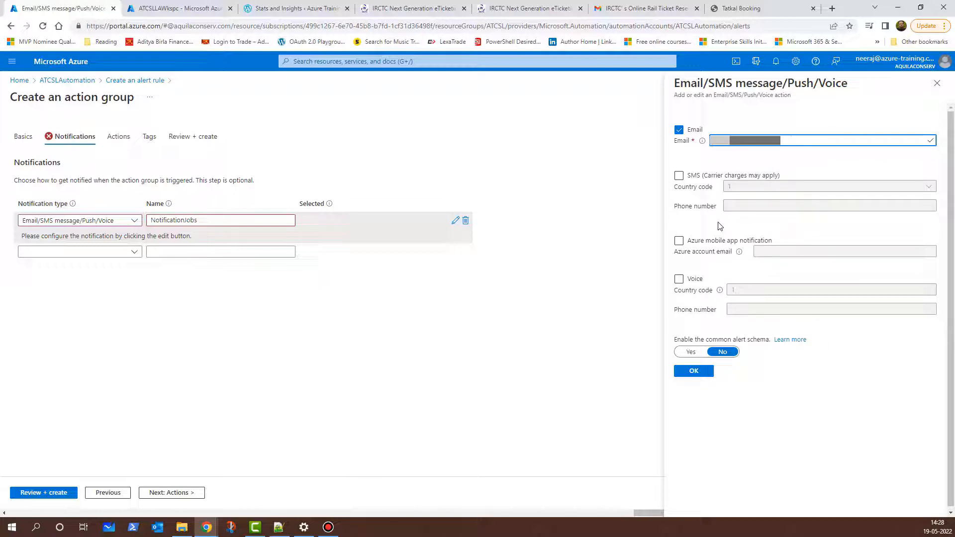
pyautogui.click(693, 371)
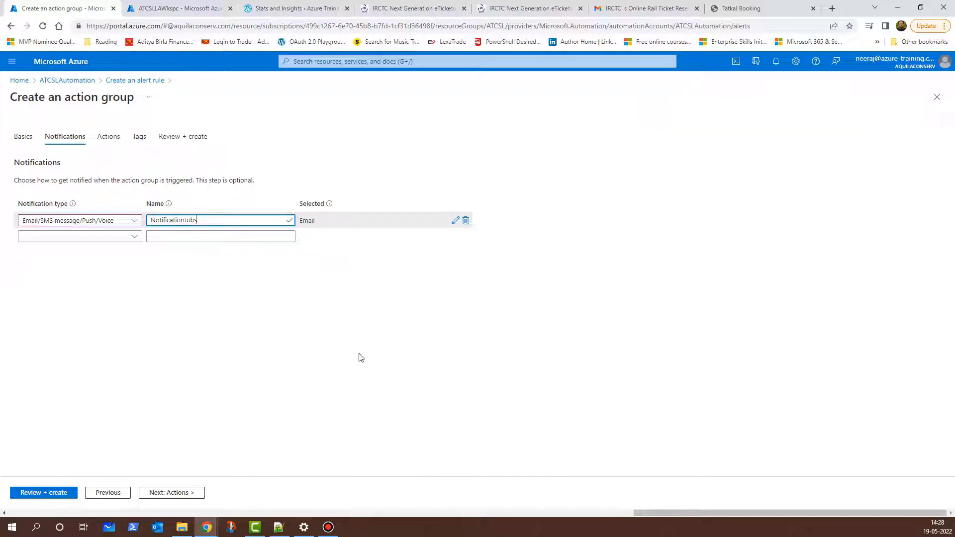
# Add an Automation Runbook action to the TotalJobs action group
pyautogui.click(170, 492)
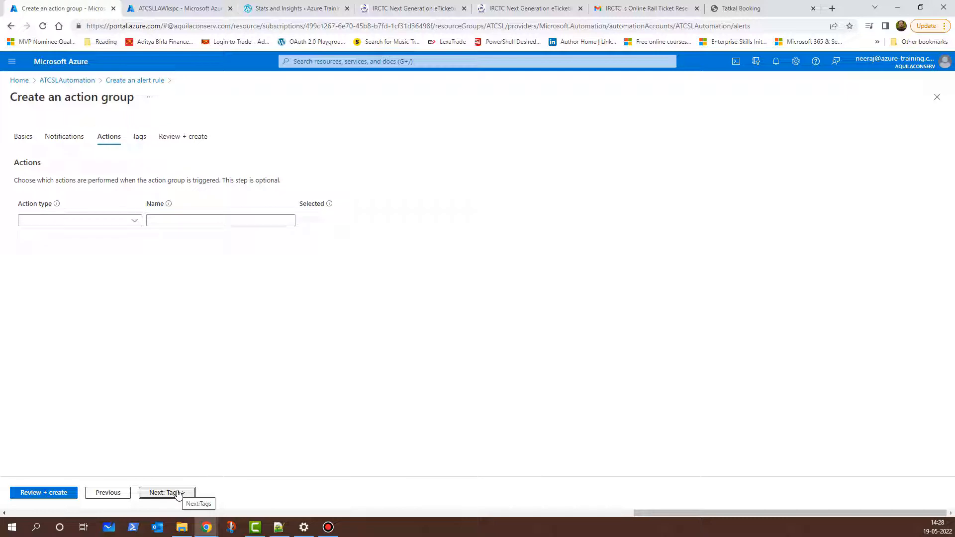
pyautogui.click(136, 221)
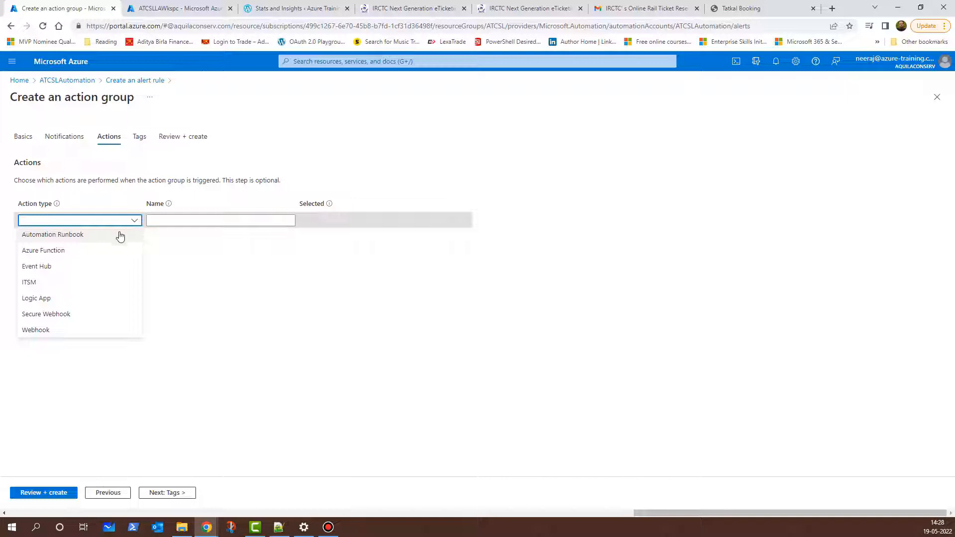
pyautogui.click(120, 234)
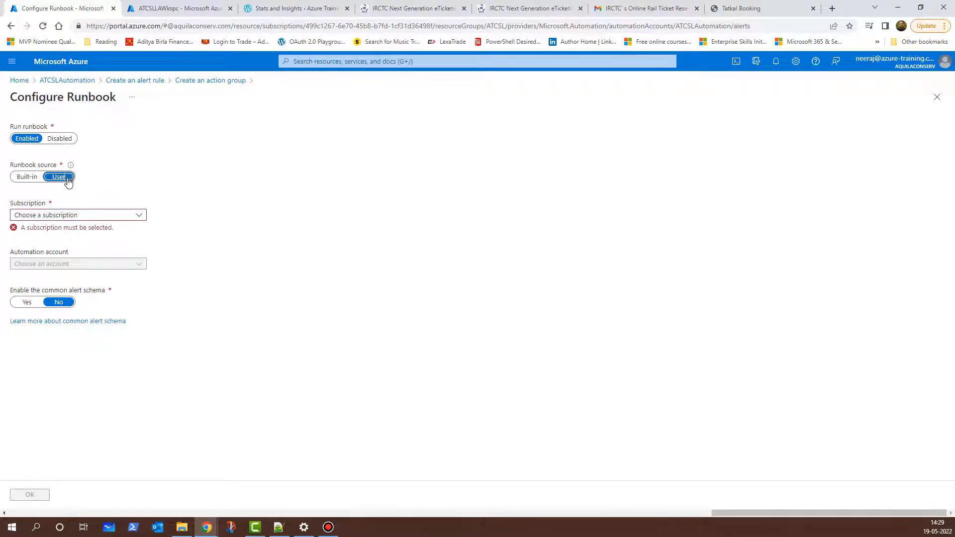
# Use the built-in Stop VM runbook from ATCSLAutomation in the Azure Training subscription
pyautogui.click(26, 177)
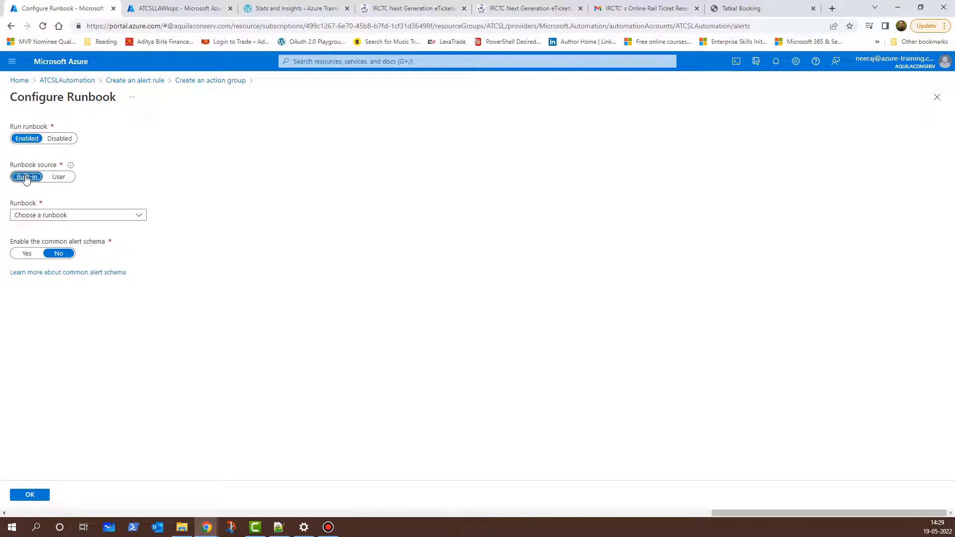
pyautogui.click(140, 216)
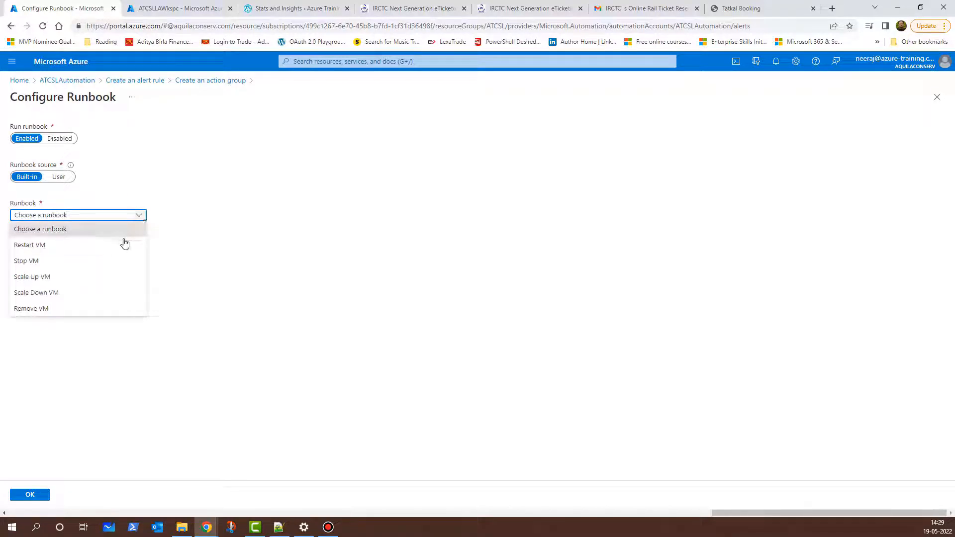
pyautogui.click(27, 260)
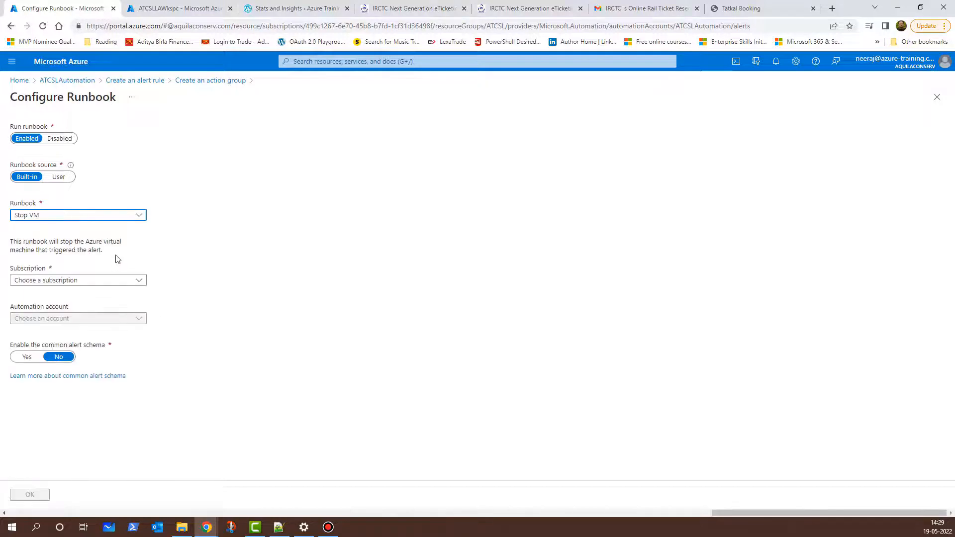
pyautogui.click(139, 283)
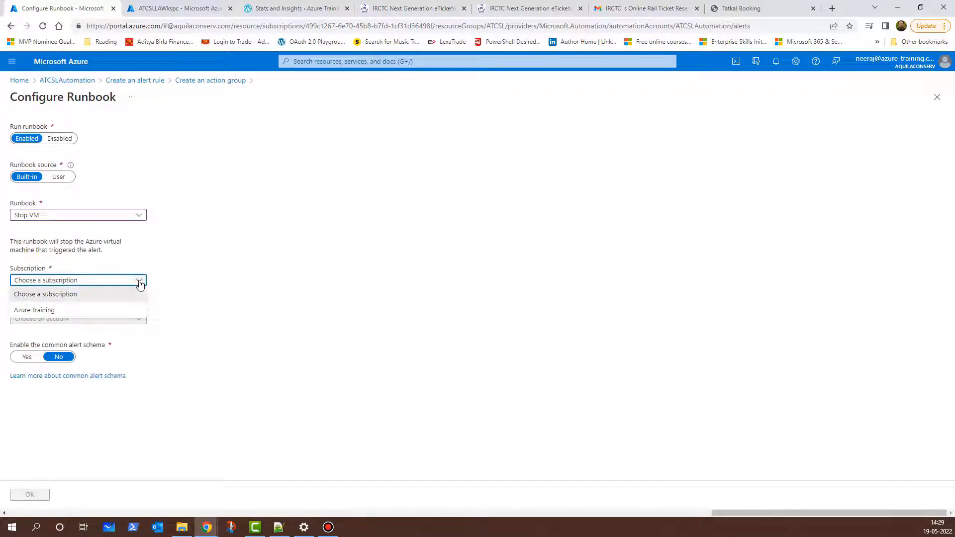
pyautogui.click(41, 310)
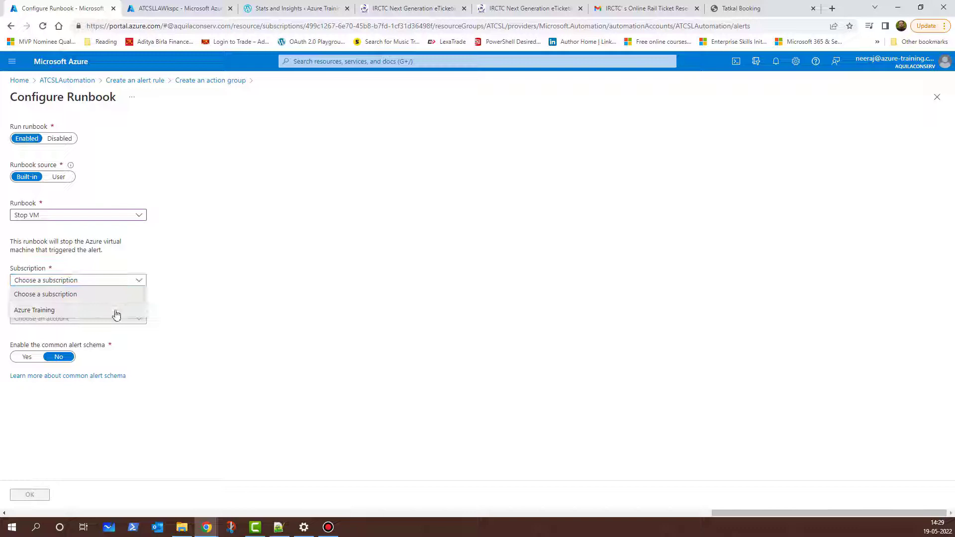
pyautogui.click(141, 321)
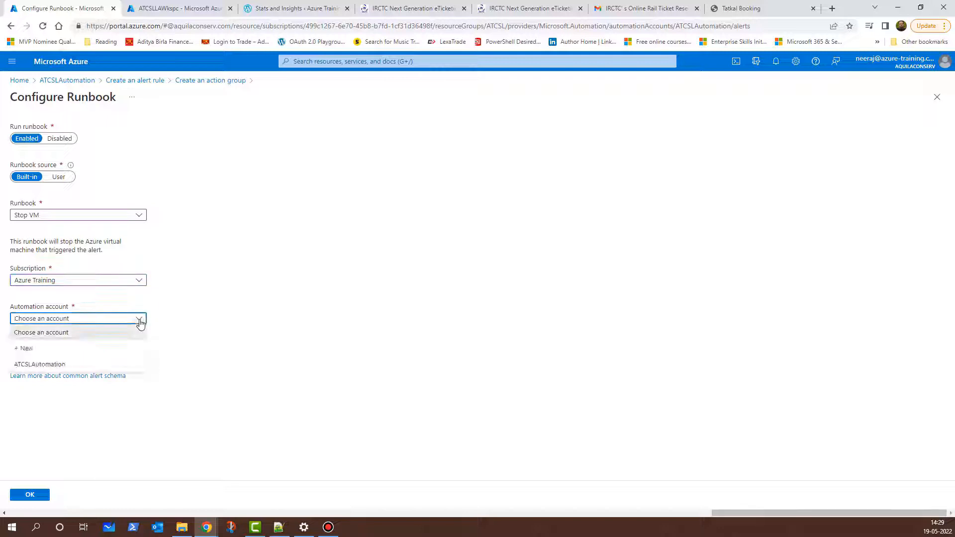
pyautogui.click(76, 366)
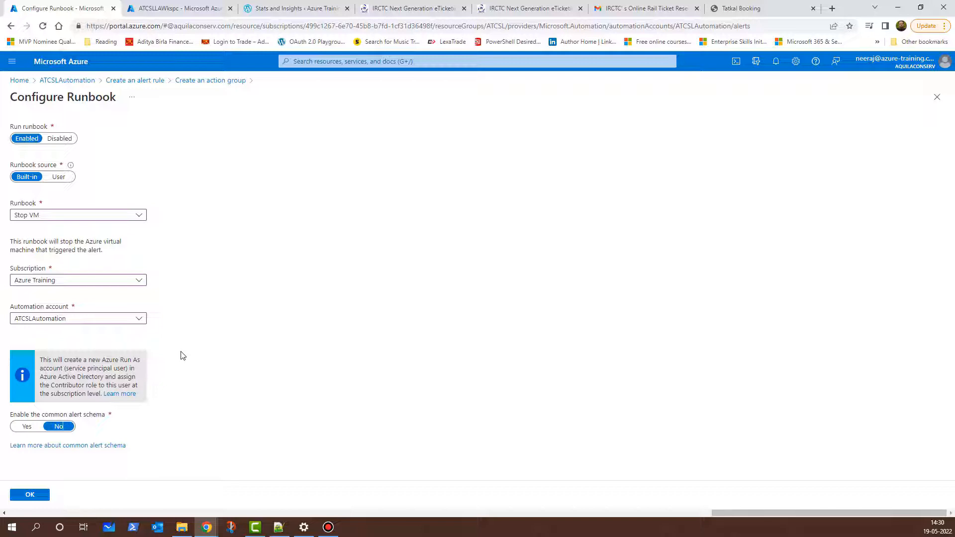
# Enable the common alert schema for the Stop VM runbook and confirm its configuration
pyautogui.click(28, 426)
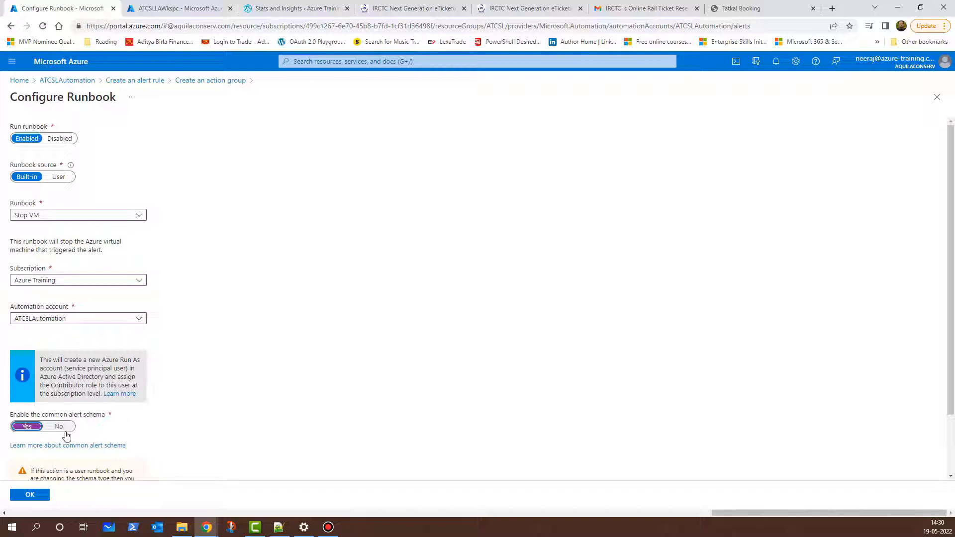
pyautogui.scroll(-1, 151, 441)
pyautogui.click(30, 495)
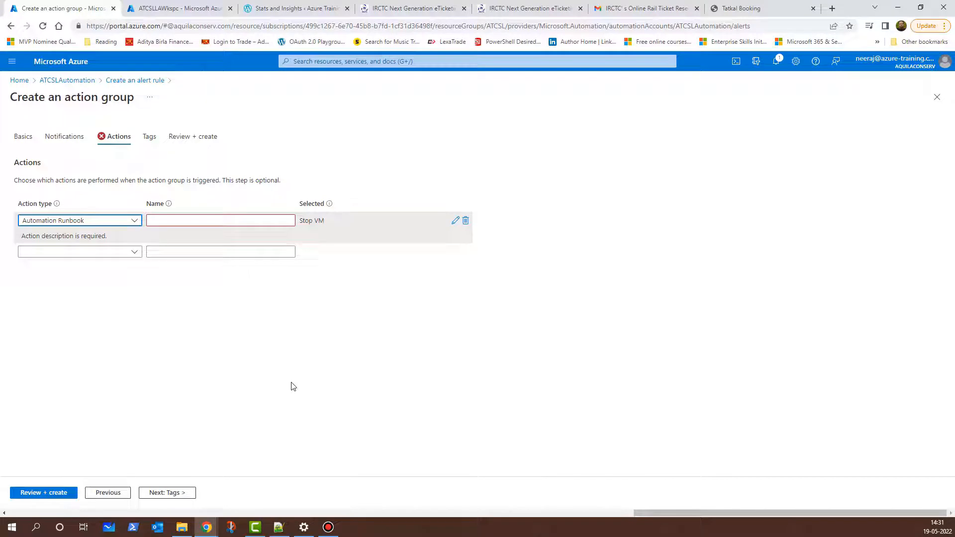
# Name the runbook action AlertAction and create the TotalJobs action group
pyautogui.click(241, 220)
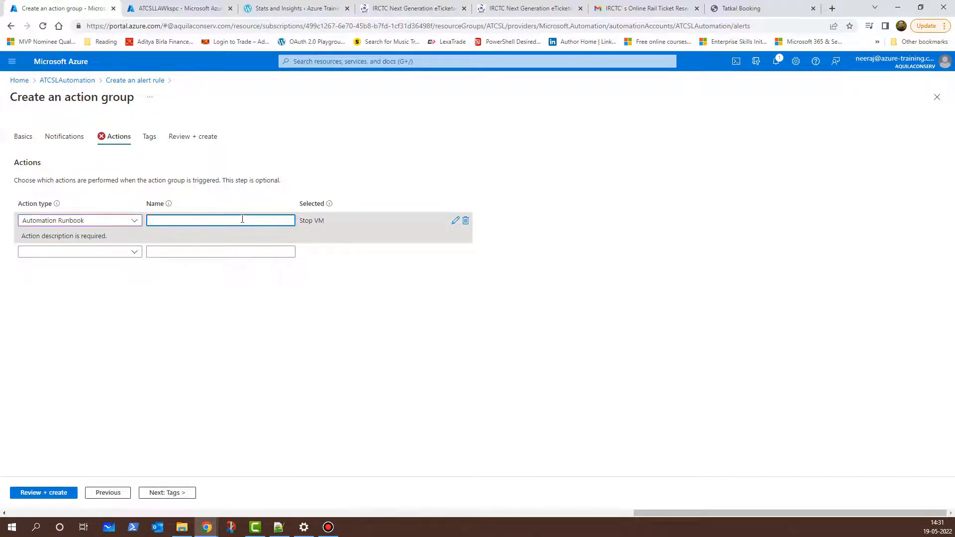
pyautogui.write('AlertAction')
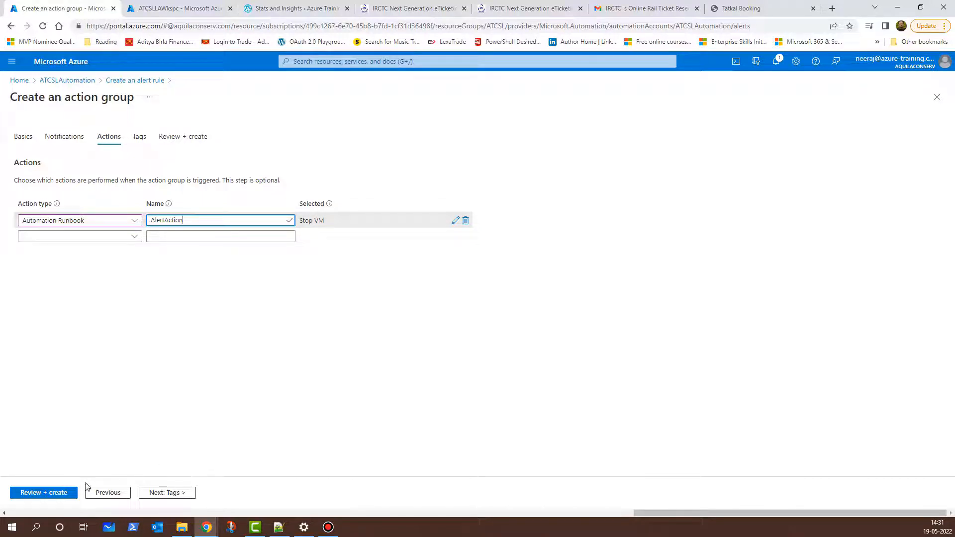
pyautogui.click(57, 495)
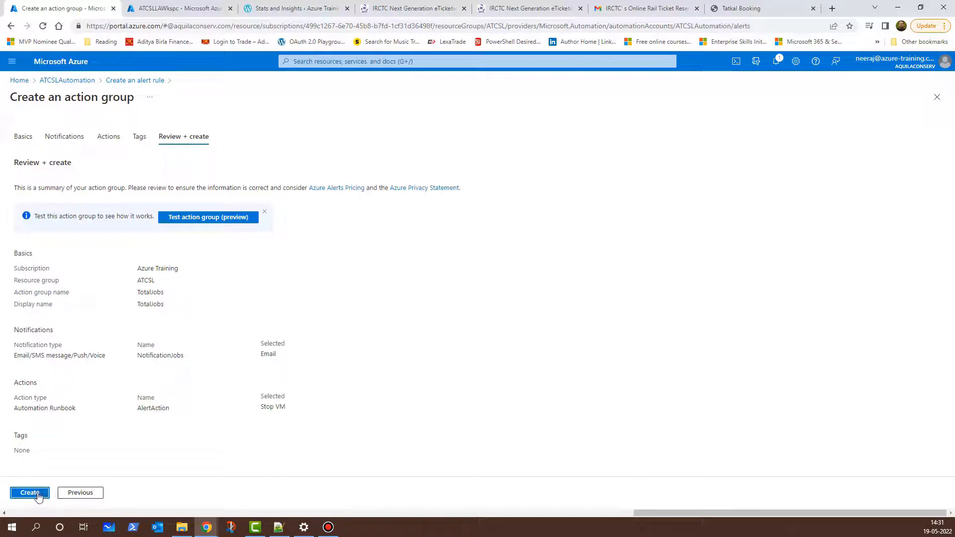
pyautogui.click(33, 493)
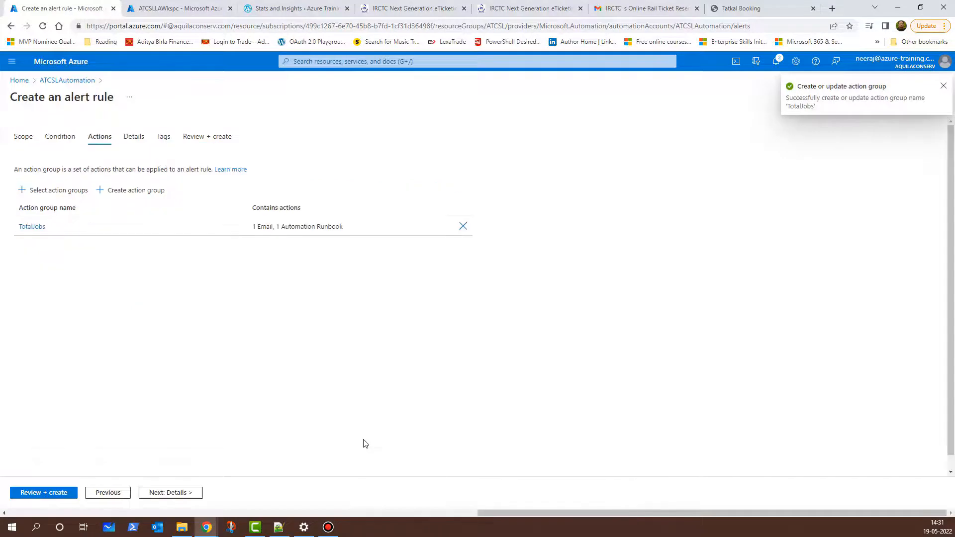
# Keep severity 3 - Informational, name the rule AlertNotifications and proceed to its review summary
pyautogui.click(182, 497)
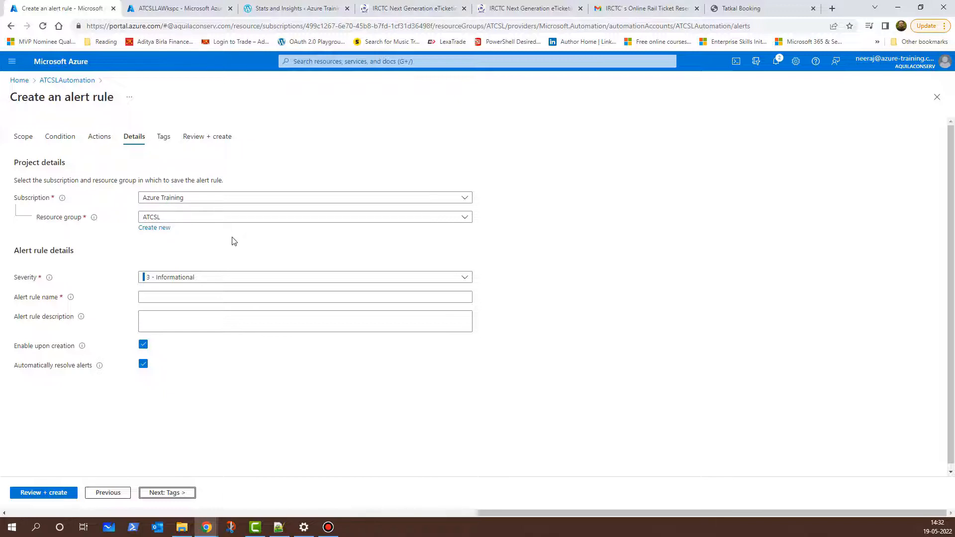
pyautogui.click(224, 283)
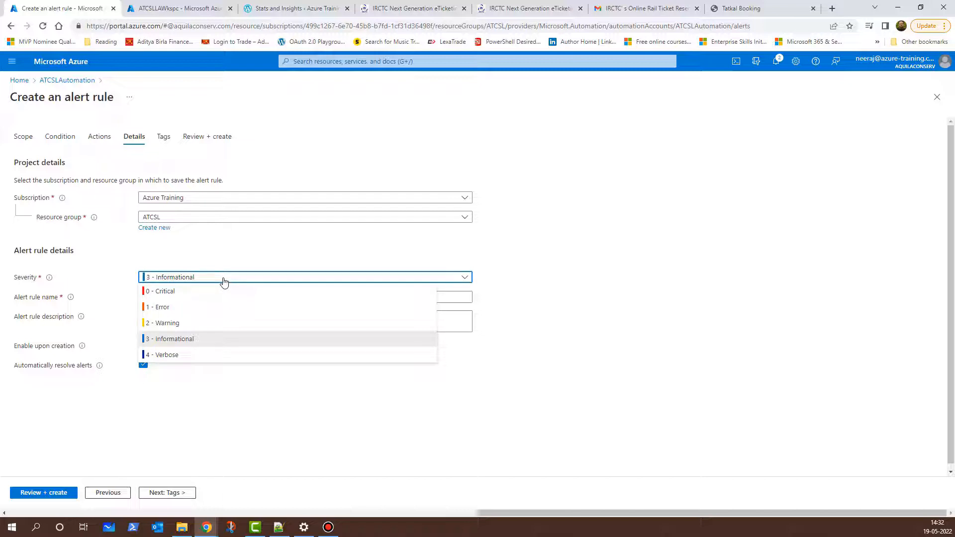
pyautogui.click(556, 293)
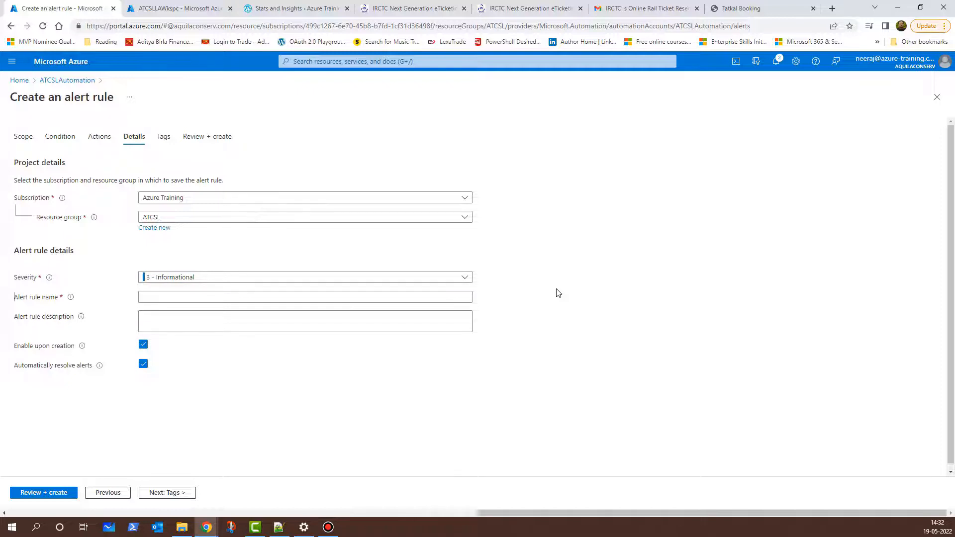
pyautogui.click(180, 298)
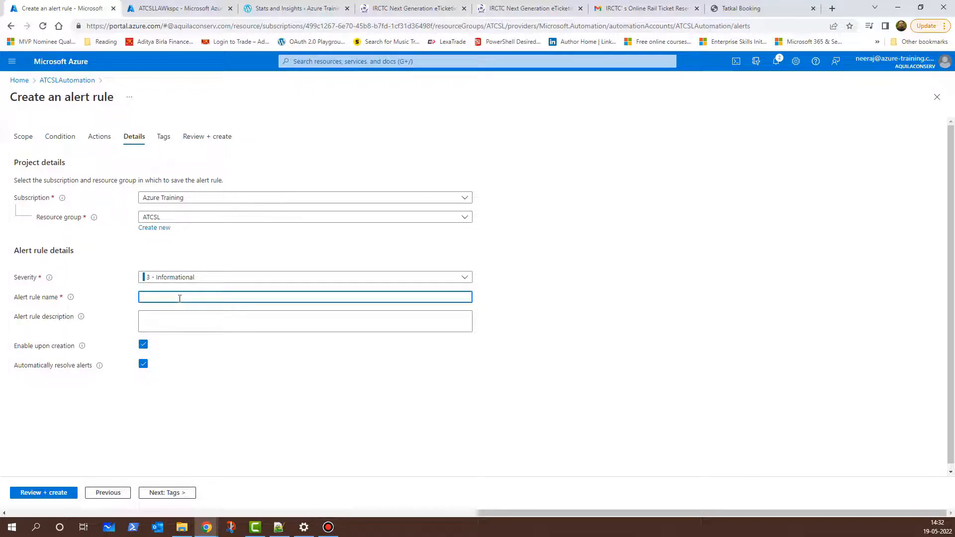
pyautogui.write('AlertNotifications')
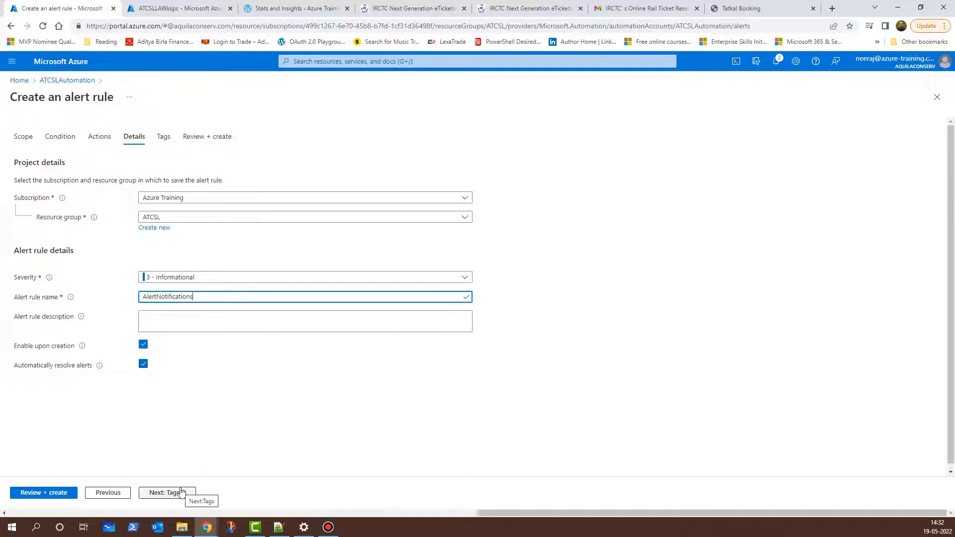
pyautogui.click(58, 494)
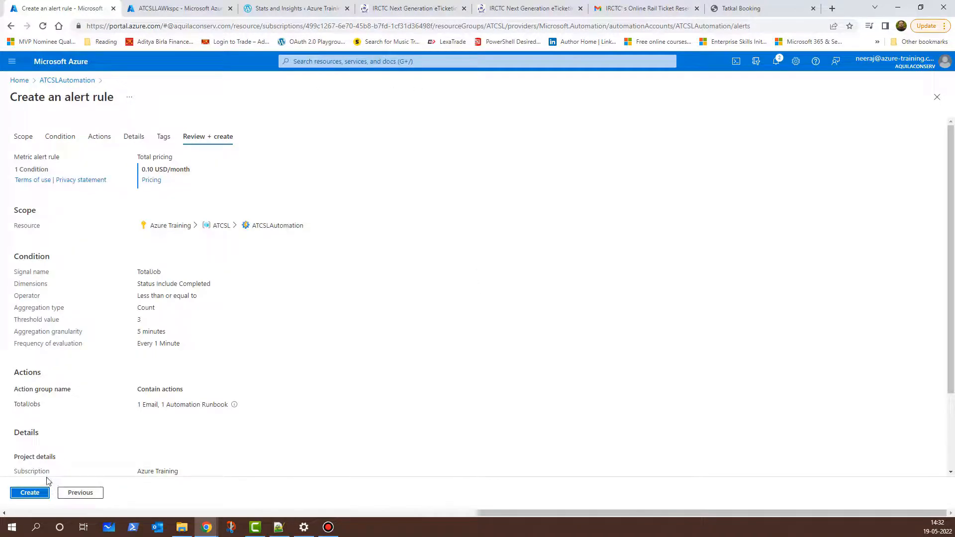
# Create the AlertNotifications alert rule from the Review + create summary
pyautogui.click(30, 493)
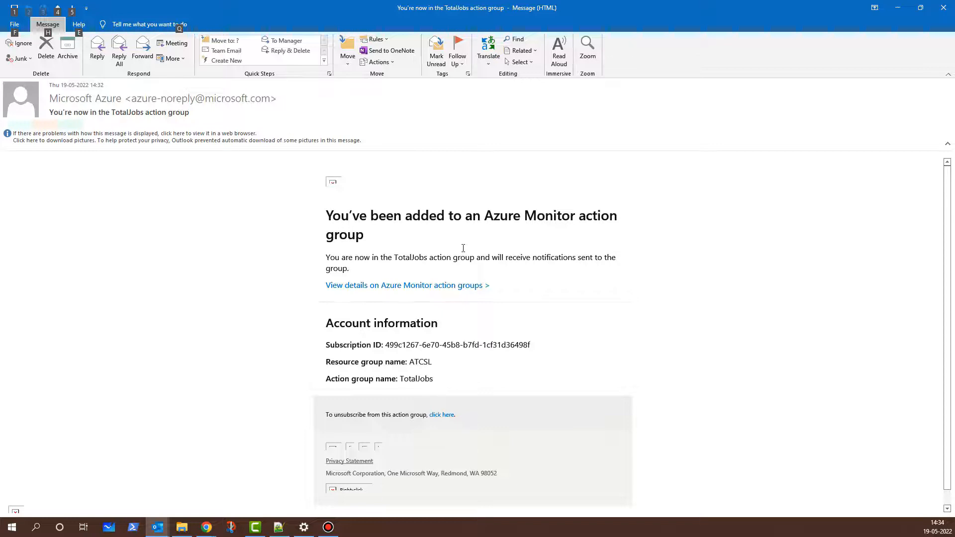
pyautogui.scroll(-1, 480, 265)
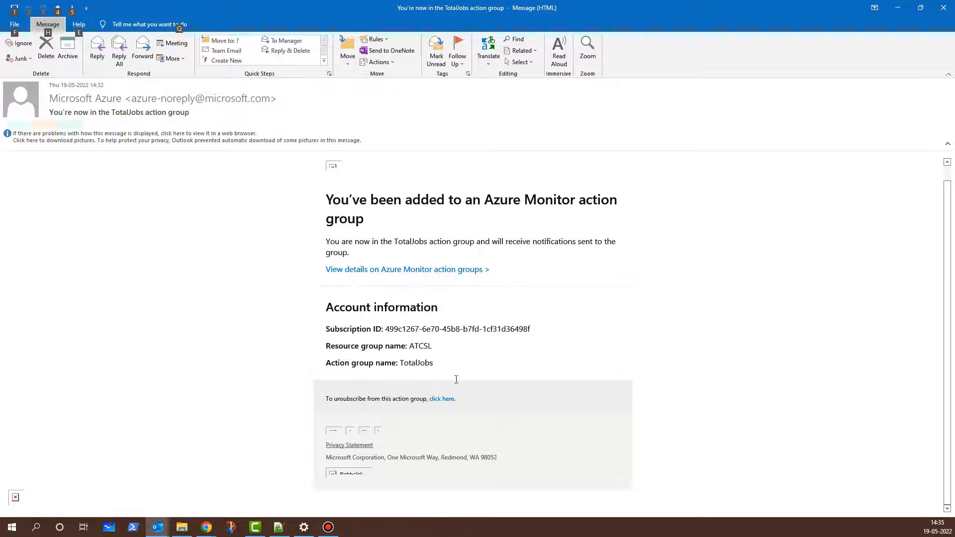
# Close the 'You're now in the TotalJobs action group' email window
pyautogui.click(945, 9)
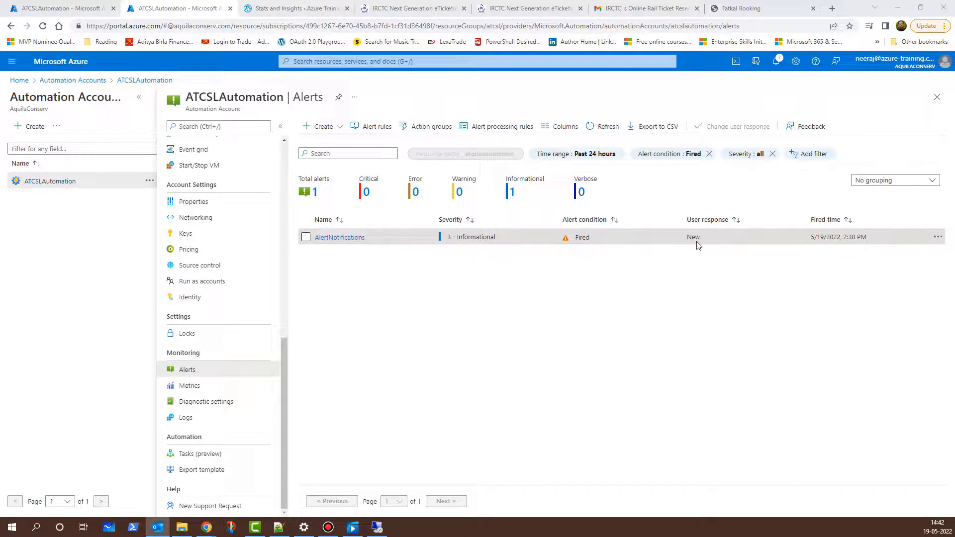
# Set the fired AlertNotifications alert's user response to Closed and save it
pyautogui.click(340, 237)
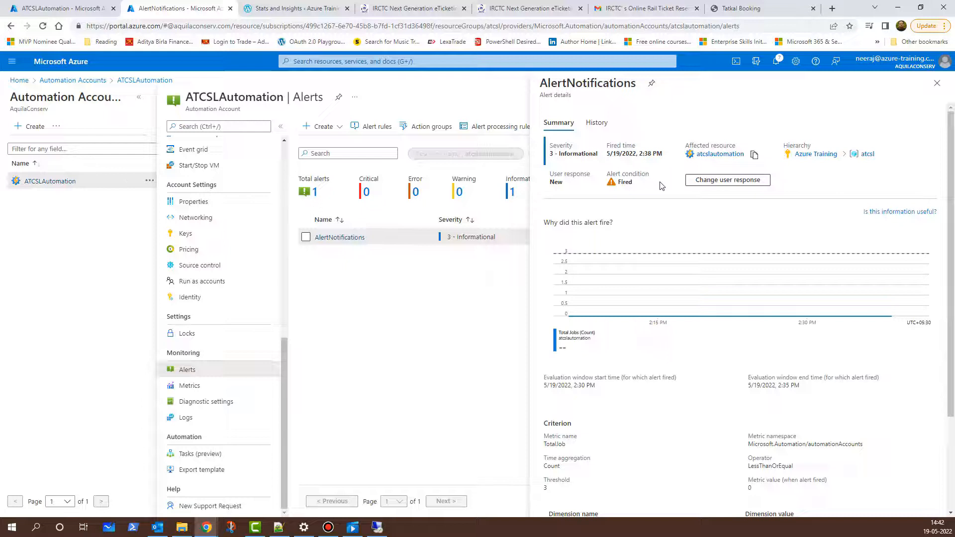
pyautogui.click(728, 179)
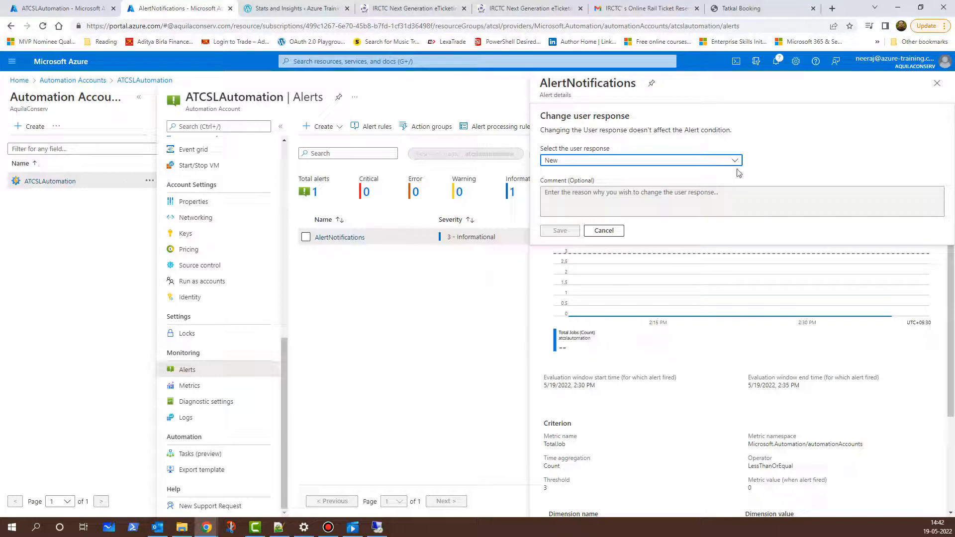
pyautogui.click(737, 161)
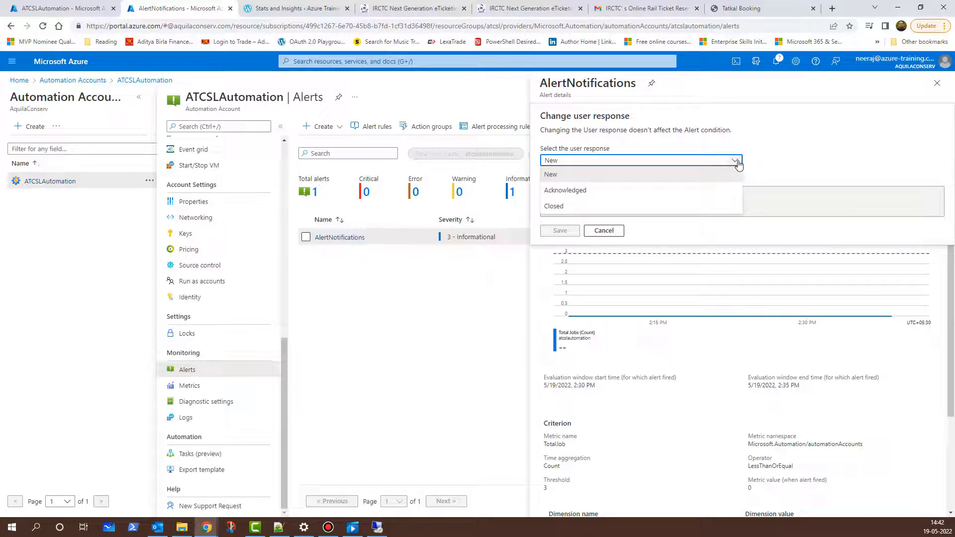
pyautogui.click(619, 208)
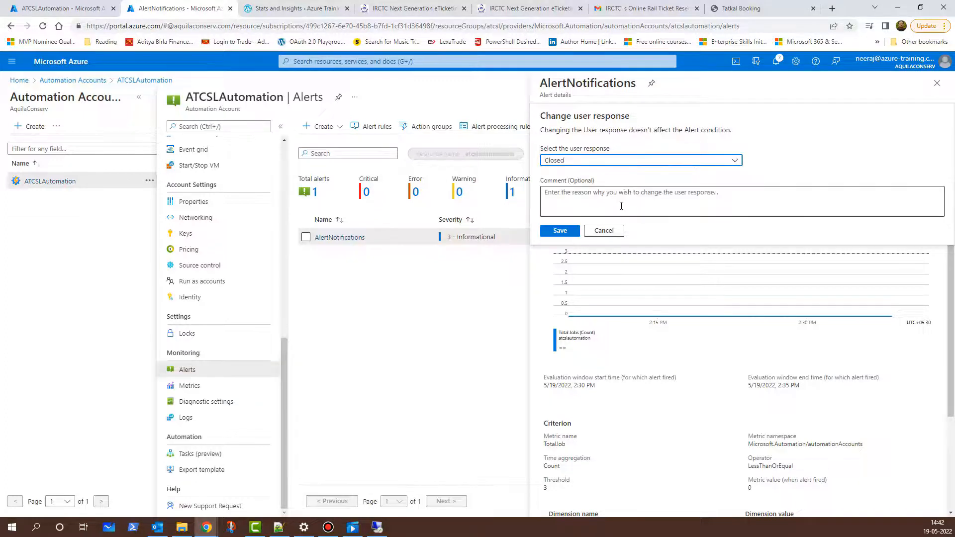
pyautogui.click(560, 230)
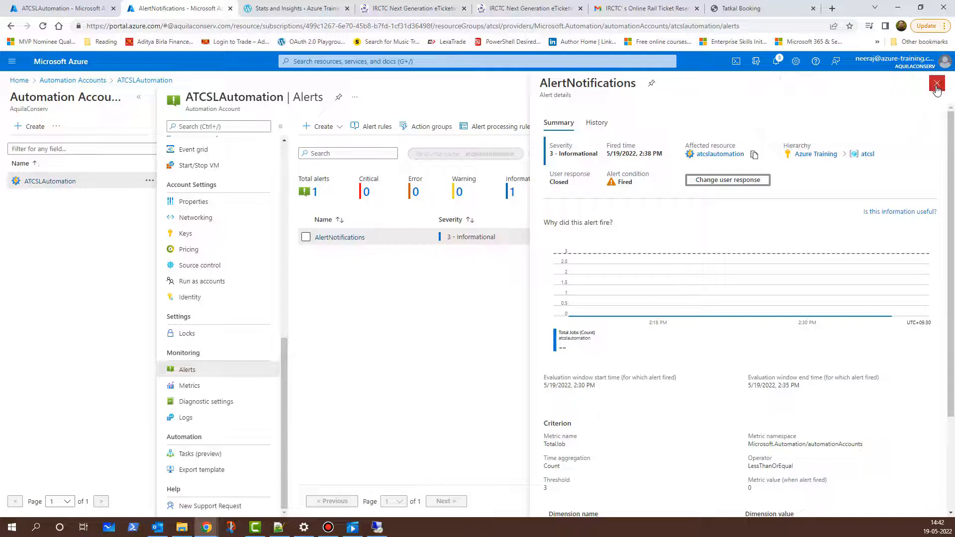
# Dismiss the alert details and refresh the ATCSLAutomation alerts list
pyautogui.click(937, 89)
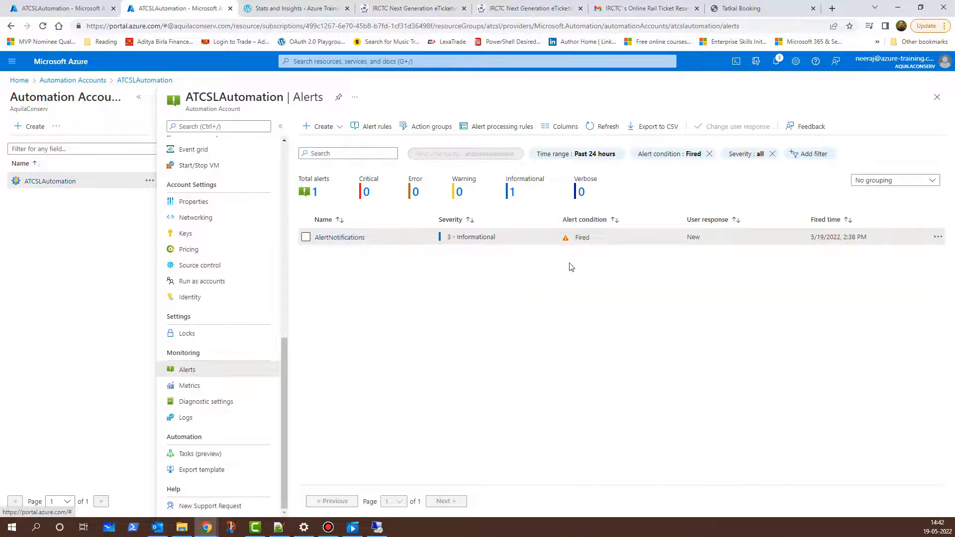
pyautogui.click(613, 132)
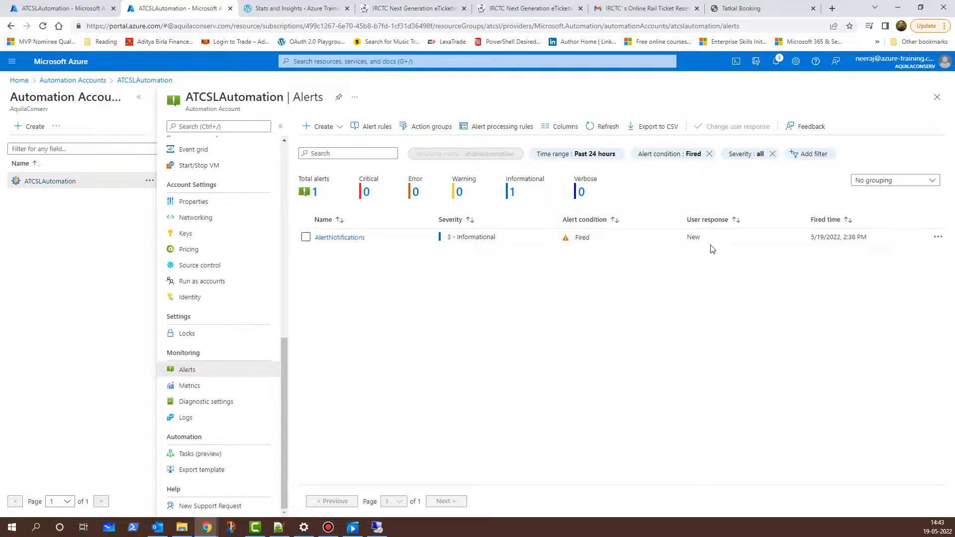
pyautogui.hotkey('alt', 'Tab')
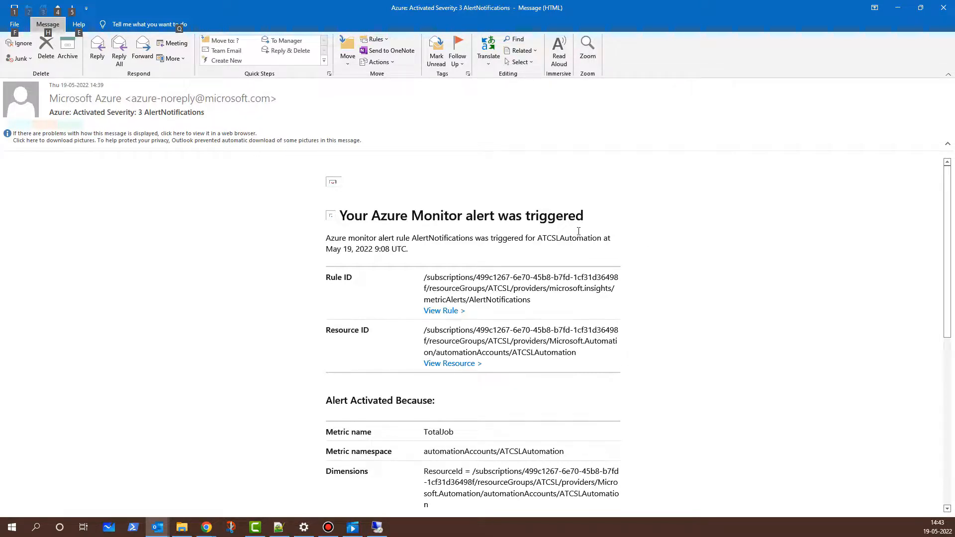
pyautogui.scroll(-6, 677, 336)
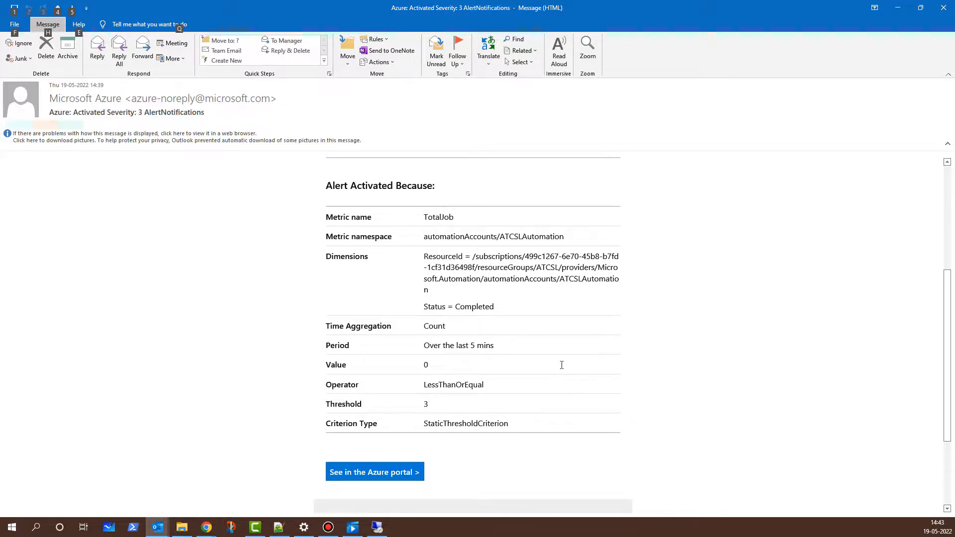
pyautogui.scroll(2, 561, 364)
pyautogui.scroll(2, 561, 364)
pyautogui.scroll(2, 562, 364)
pyautogui.scroll(2, 561, 364)
pyautogui.scroll(1, 562, 365)
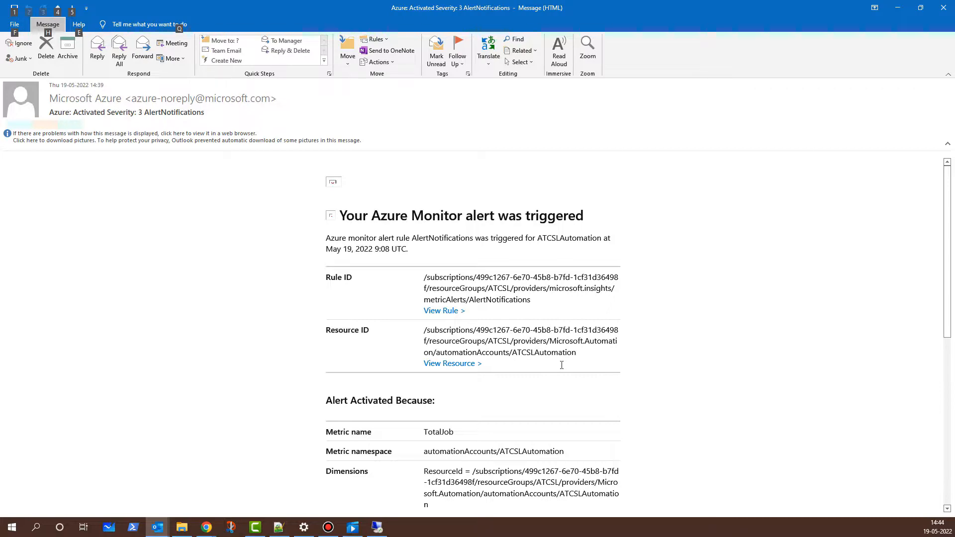
pyautogui.hotkey('alt', 'Tab')
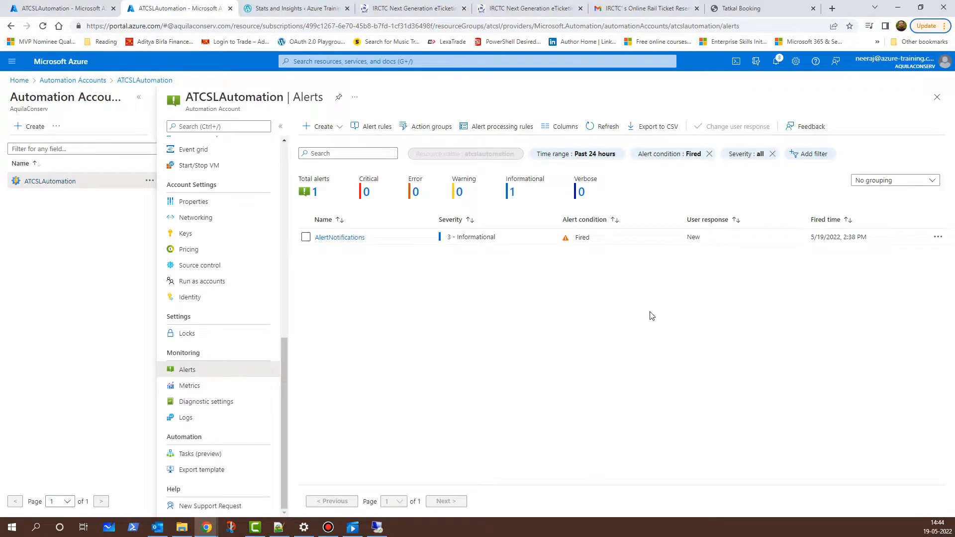